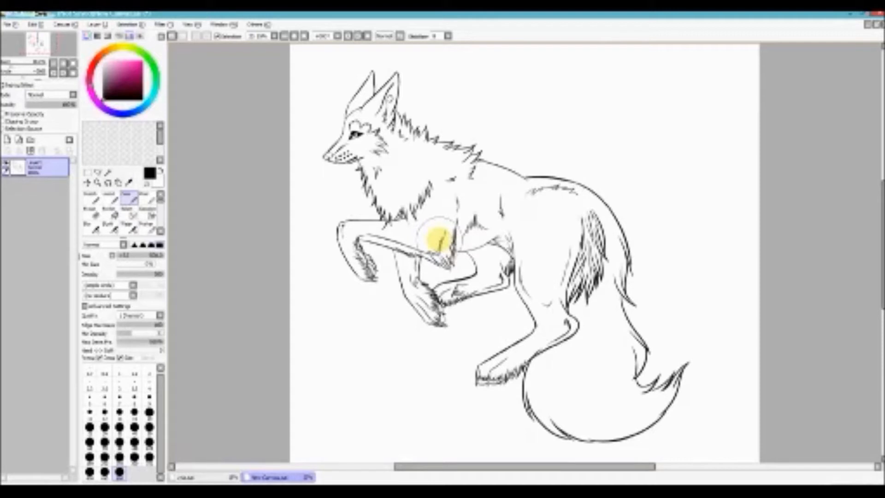
- Recolour the wolf line art pink with Preserve Opacity enabled on its layer, and turn Preserve Opacity off again
{"action": "left_click", "coordinate": [135, 65]}
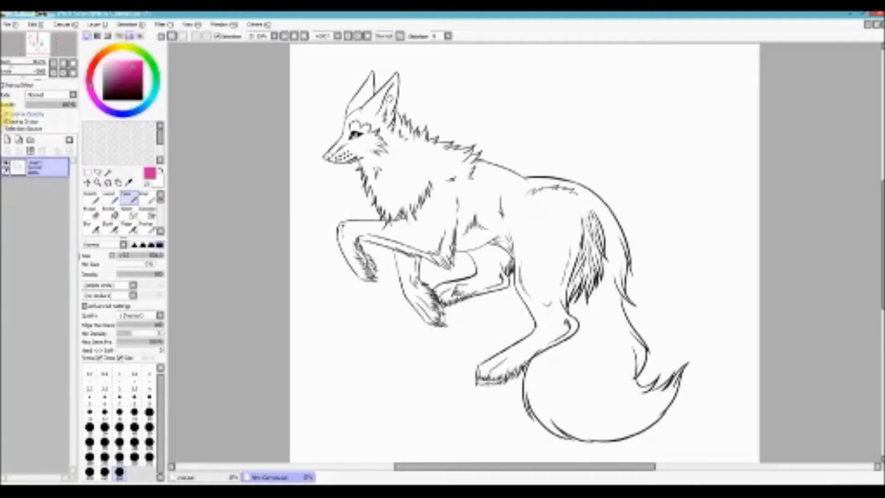
{"action": "left_click", "coordinate": [5, 113]}
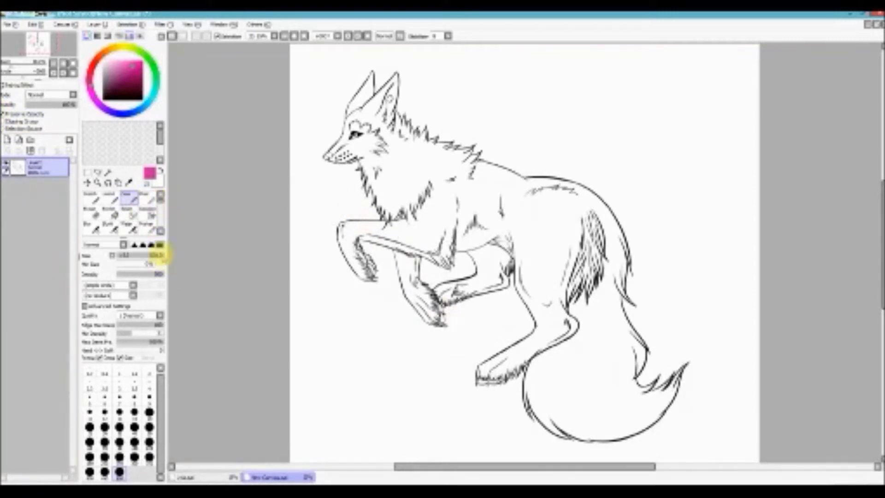
{"action": "mouse_move", "coordinate": [310, 183]}
{"action": "left_mouse_down"}
{"action": "mouse_move", "coordinate": [361, 108]}
{"action": "mouse_move", "coordinate": [385, 49]}
{"action": "mouse_move", "coordinate": [394, 124]}
{"action": "mouse_move", "coordinate": [333, 292]}
{"action": "mouse_move", "coordinate": [361, 310]}
{"action": "mouse_move", "coordinate": [408, 237]}
{"action": "mouse_move", "coordinate": [424, 263]}
{"action": "mouse_move", "coordinate": [460, 167]}
{"action": "mouse_move", "coordinate": [452, 162]}
{"action": "mouse_move", "coordinate": [482, 170]}
{"action": "mouse_move", "coordinate": [475, 253]}
{"action": "mouse_move", "coordinate": [517, 283]}
{"action": "mouse_move", "coordinate": [529, 320]}
{"action": "mouse_move", "coordinate": [578, 279]}
{"action": "mouse_move", "coordinate": [568, 231]}
{"action": "mouse_move", "coordinate": [574, 192]}
{"action": "mouse_move", "coordinate": [604, 229]}
{"action": "mouse_move", "coordinate": [543, 376]}
{"action": "mouse_move", "coordinate": [605, 410]}
{"action": "mouse_move", "coordinate": [644, 395]}
{"action": "mouse_move", "coordinate": [589, 308]}
{"action": "mouse_move", "coordinate": [487, 255]}
{"action": "mouse_move", "coordinate": [538, 158]}
{"action": "mouse_move", "coordinate": [665, 336]}
{"action": "mouse_move", "coordinate": [654, 328]}
{"action": "mouse_move", "coordinate": [673, 327]}
{"action": "mouse_move", "coordinate": [548, 305]}
{"action": "left_mouse_up"}
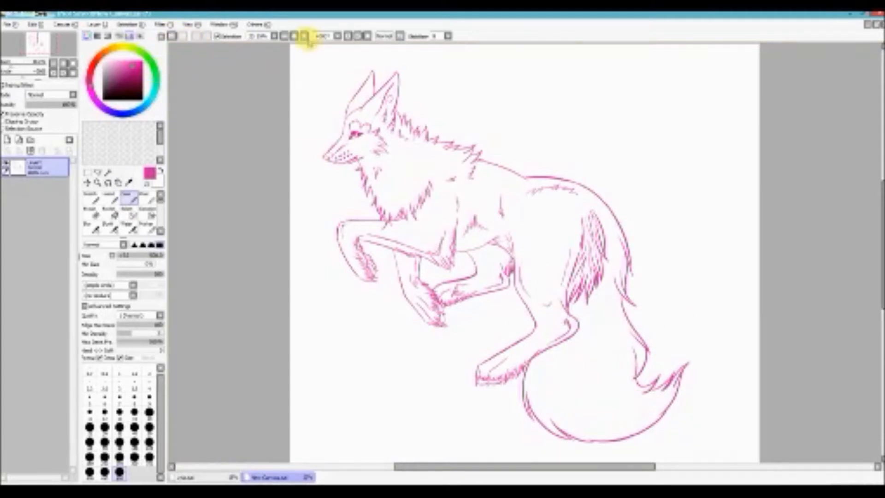
{"action": "left_click", "coordinate": [284, 36]}
{"action": "left_click", "coordinate": [12, 107]}
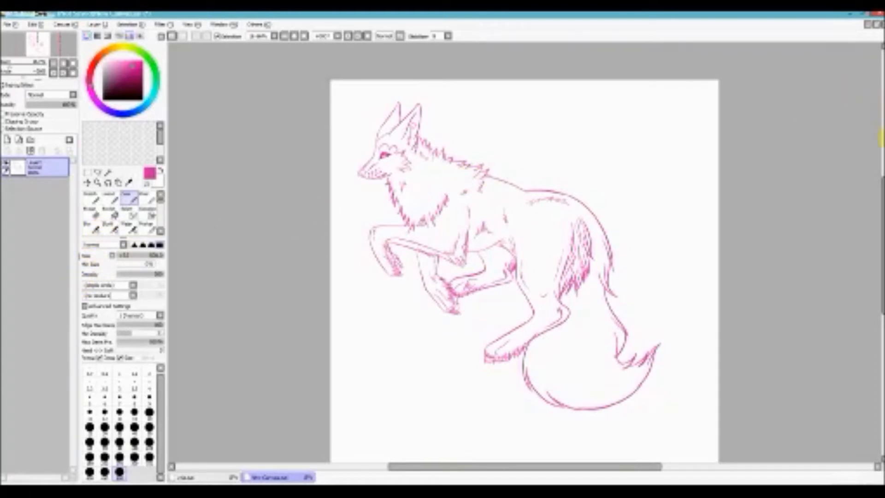
- Make a rectangular selection around the entire wolf drawing
{"action": "scroll", "coordinate": [878, 183], "scroll_direction": "down", "scroll_amount": 3}
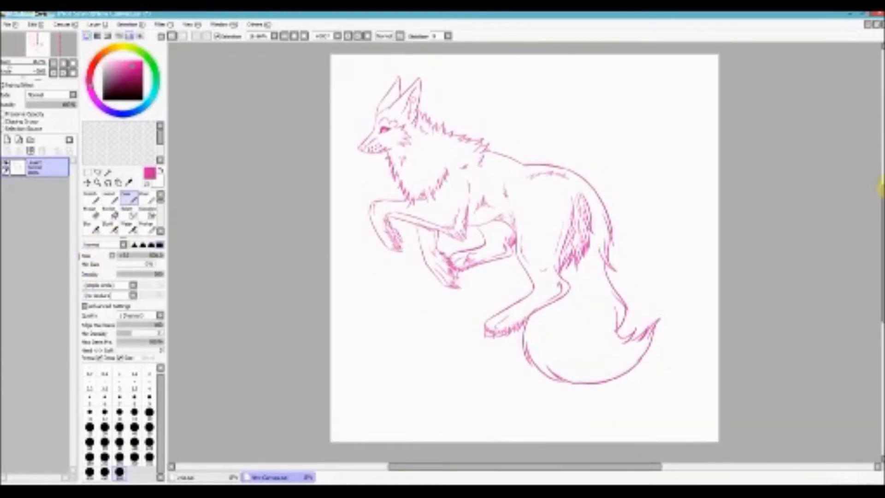
{"action": "left_click", "coordinate": [87, 173]}
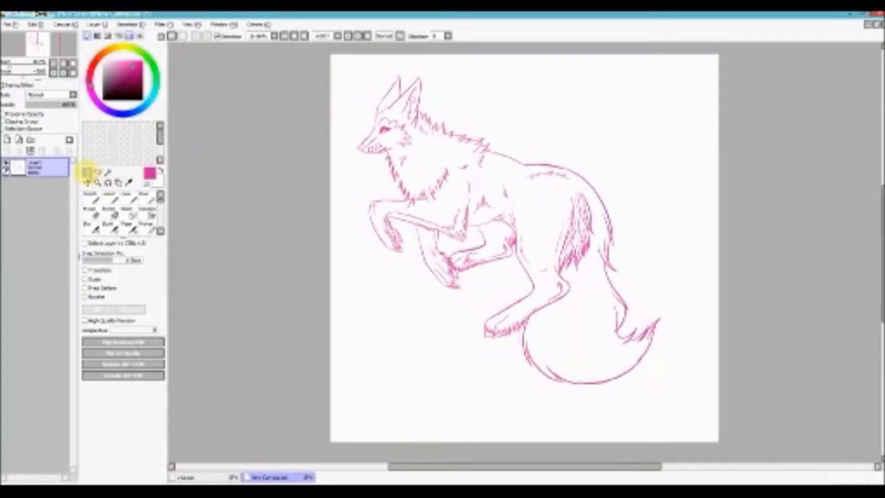
{"action": "double_click", "coordinate": [88, 172]}
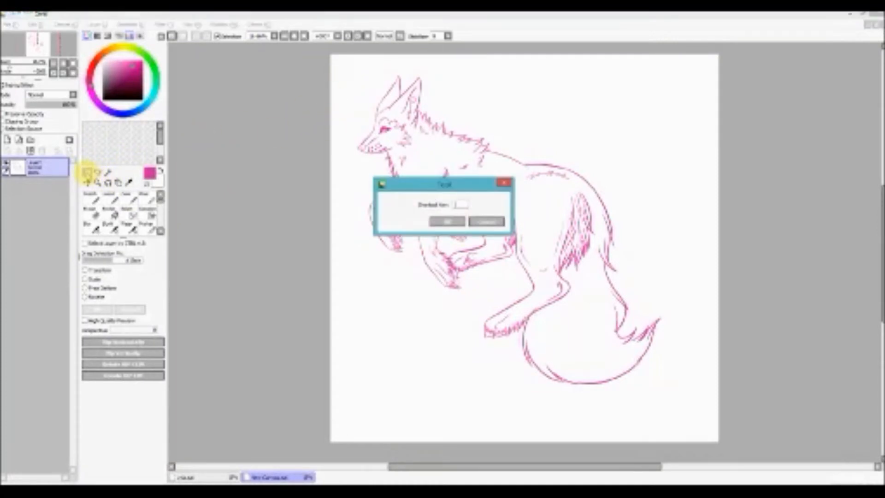
{"action": "left_click", "coordinate": [504, 185]}
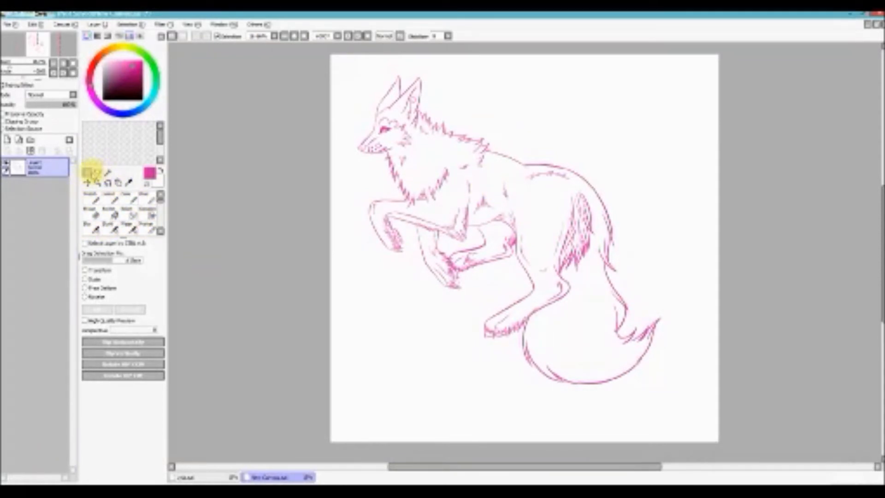
{"action": "left_click", "coordinate": [87, 172]}
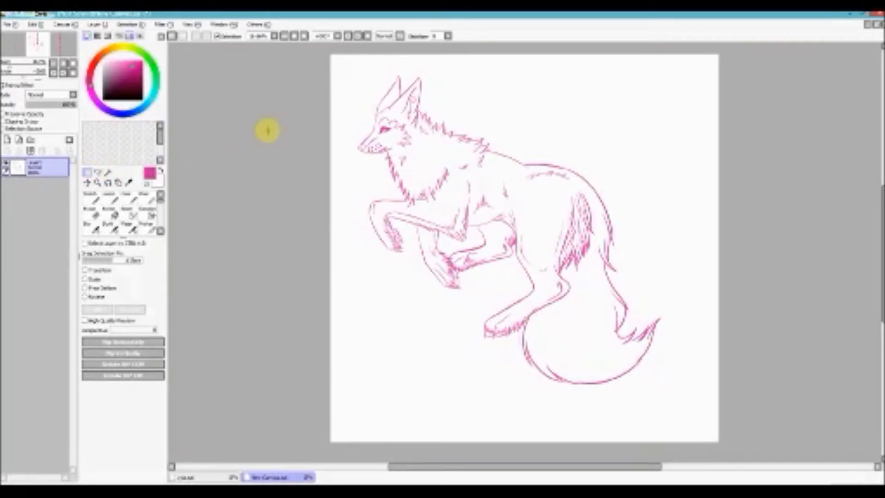
{"action": "left_click_drag", "start_coordinate": [336, 60], "coordinate": [689, 410]}
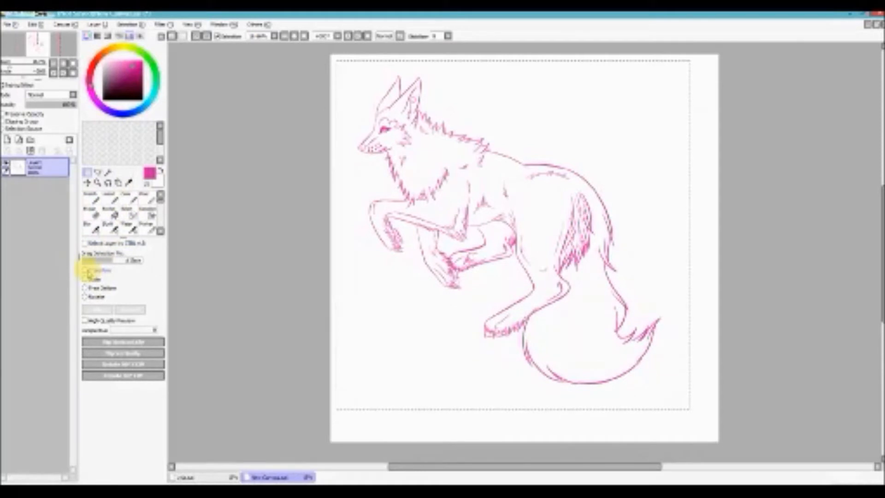
- Transform the selected wolf so it sits roughly centred on the canvas at about its original size, and clear the selection
{"action": "left_click", "coordinate": [87, 271]}
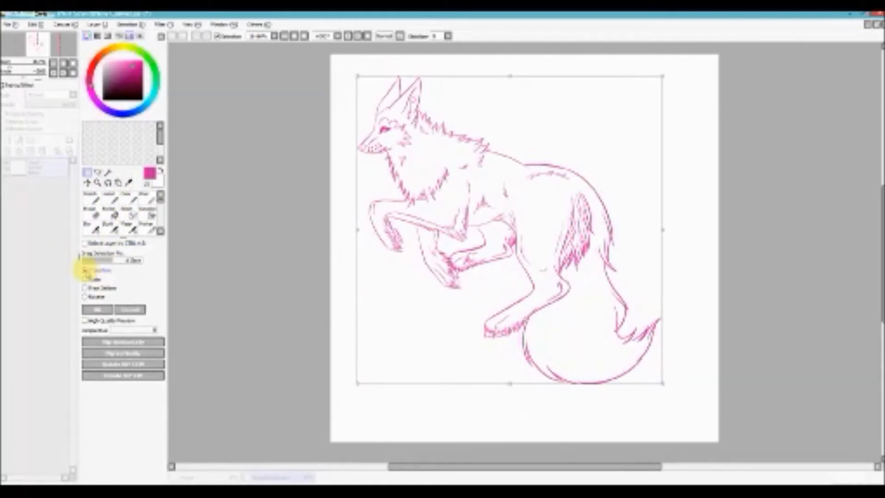
{"action": "mouse_move", "coordinate": [358, 77]}
{"action": "left_mouse_down"}
{"action": "mouse_move", "coordinate": [407, 146]}
{"action": "mouse_move", "coordinate": [405, 136]}
{"action": "left_mouse_up"}
{"action": "mouse_move", "coordinate": [561, 259]}
{"action": "left_mouse_down"}
{"action": "mouse_move", "coordinate": [475, 190]}
{"action": "mouse_move", "coordinate": [579, 231]}
{"action": "mouse_move", "coordinate": [551, 229]}
{"action": "mouse_move", "coordinate": [558, 257]}
{"action": "left_mouse_up"}
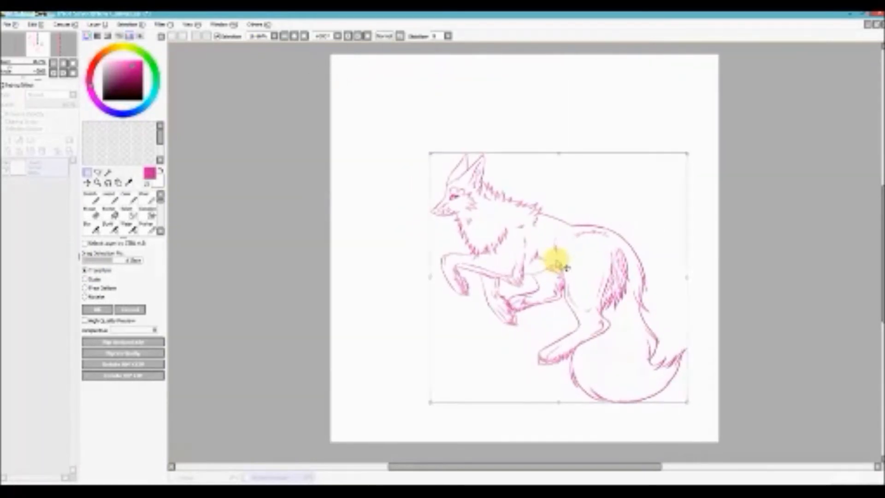
{"action": "left_click_drag", "start_coordinate": [426, 150], "coordinate": [381, 99]}
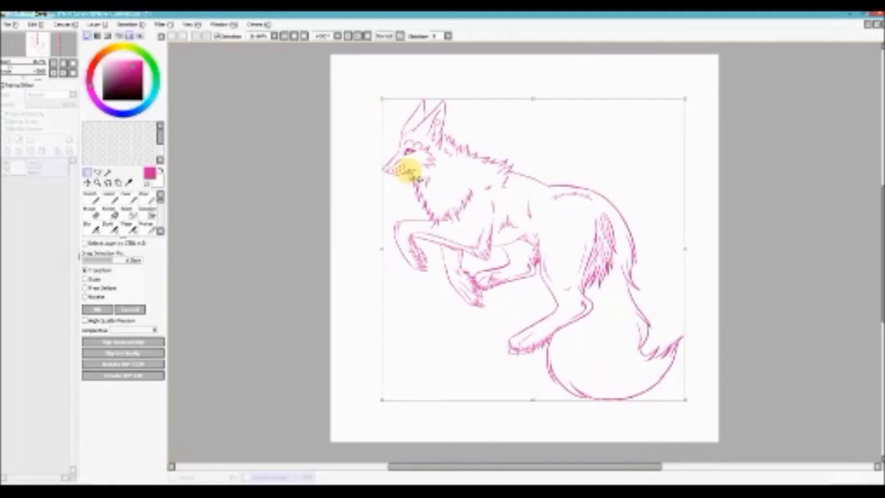
{"action": "key", "text": "Return"}
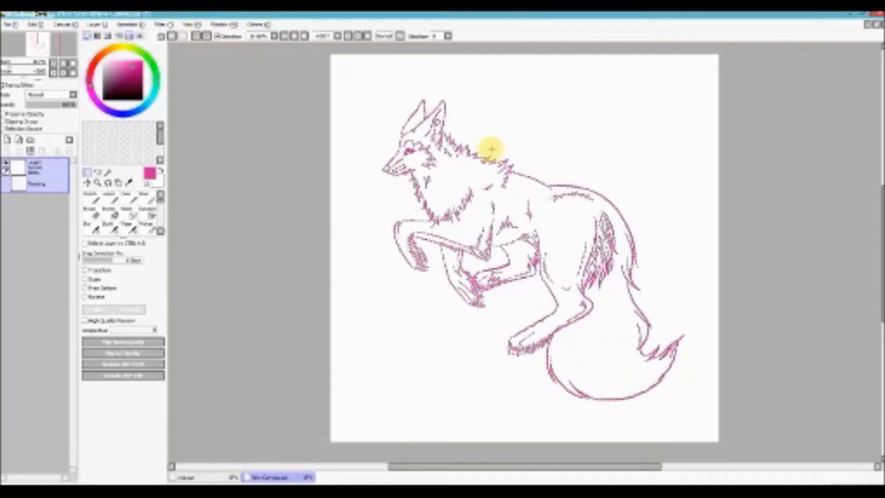
{"action": "left_click", "coordinate": [130, 24]}
{"action": "left_click", "coordinate": [131, 33]}
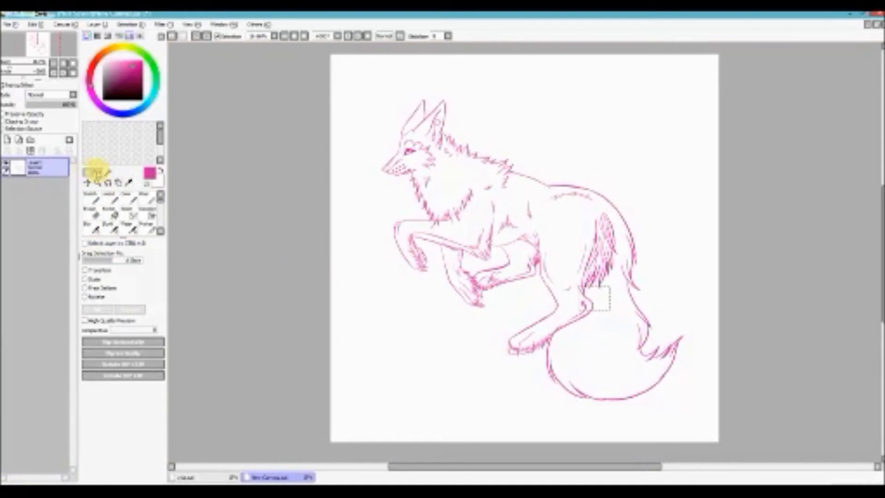
- Replace the small stray selection with one of the whole wolf by magic-wanding the surrounding background and inverting the selection
{"action": "left_click", "coordinate": [105, 173]}
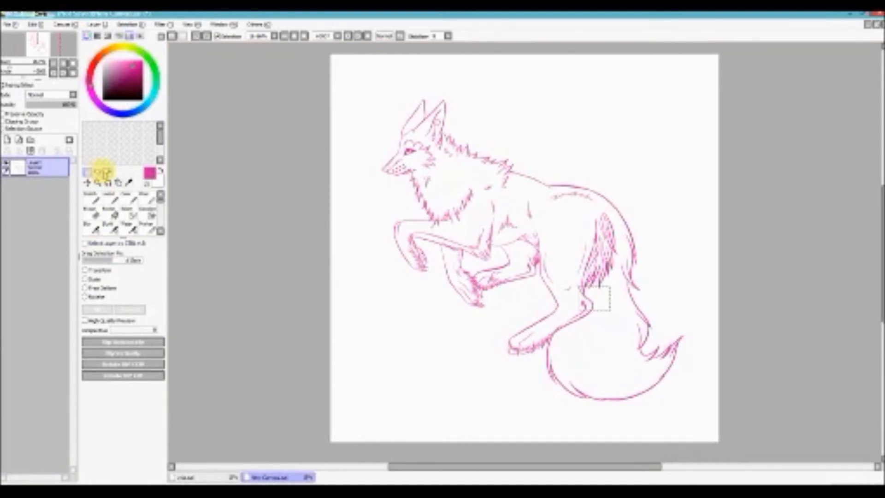
{"action": "left_click", "coordinate": [107, 173]}
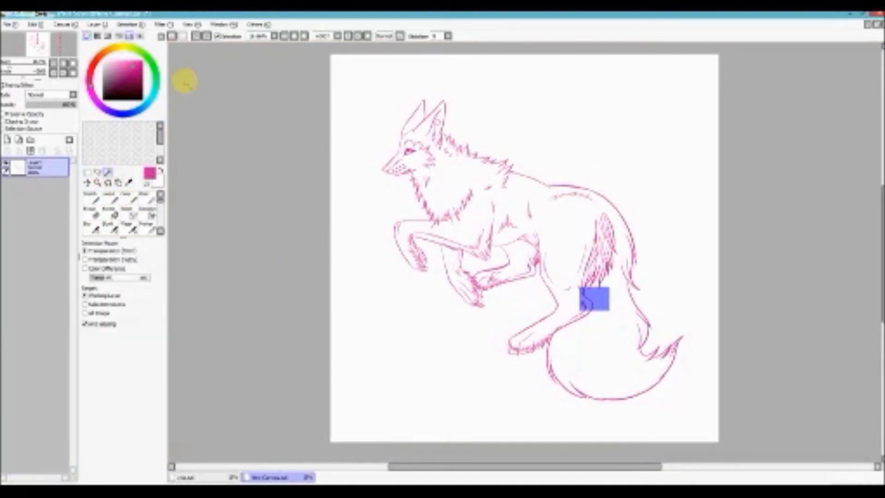
{"action": "left_click", "coordinate": [131, 26]}
{"action": "left_click", "coordinate": [135, 53]}
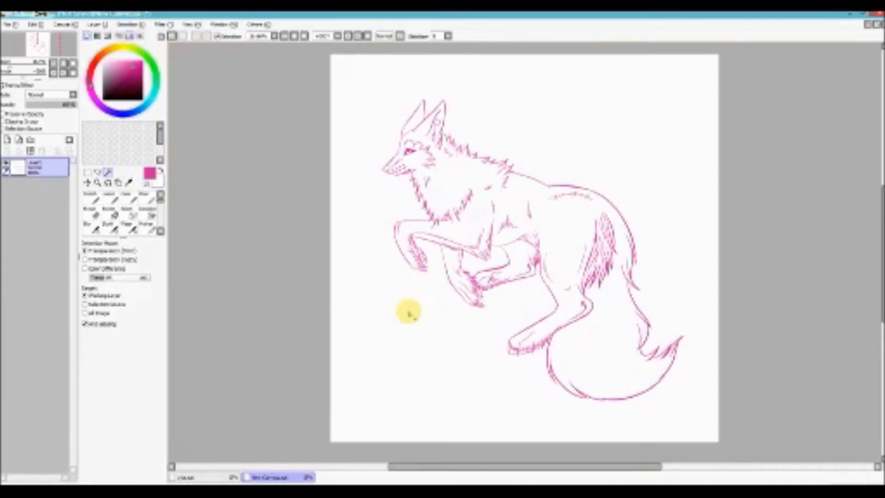
{"action": "left_click", "coordinate": [400, 323]}
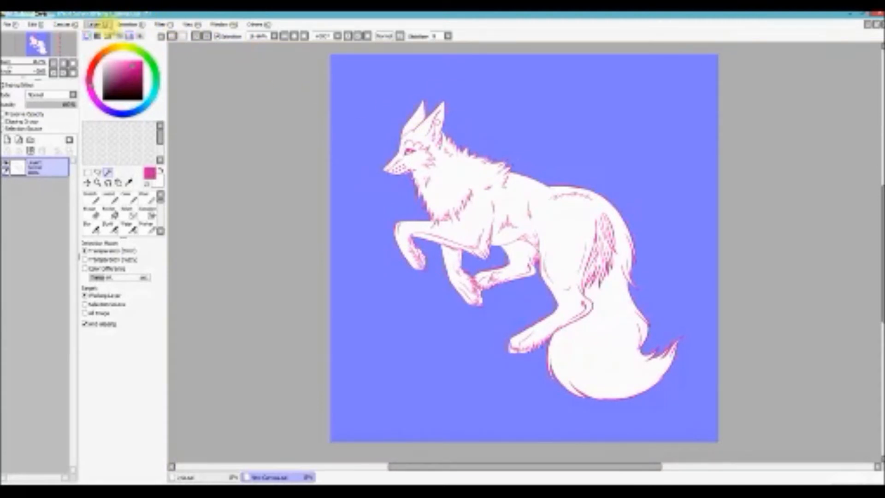
{"action": "left_click", "coordinate": [128, 24]}
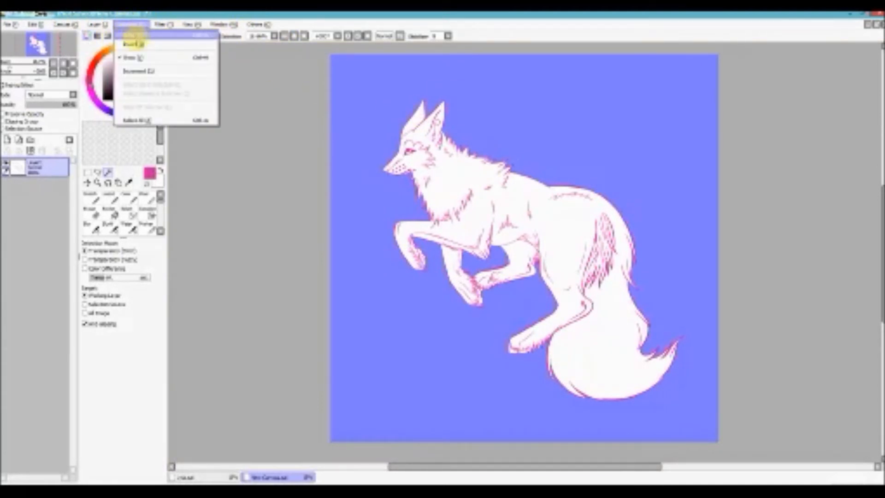
{"action": "left_click", "coordinate": [139, 45]}
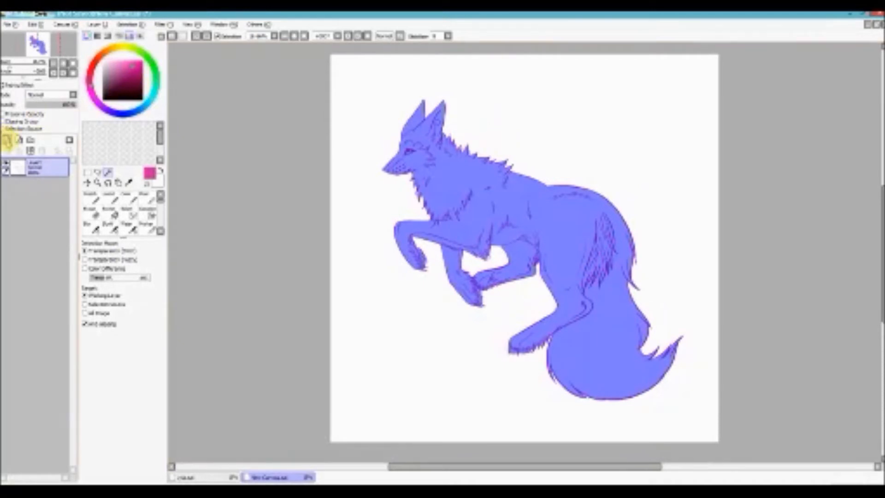
- Add a new layer and move it below the line art layer
{"action": "left_click", "coordinate": [8, 140]}
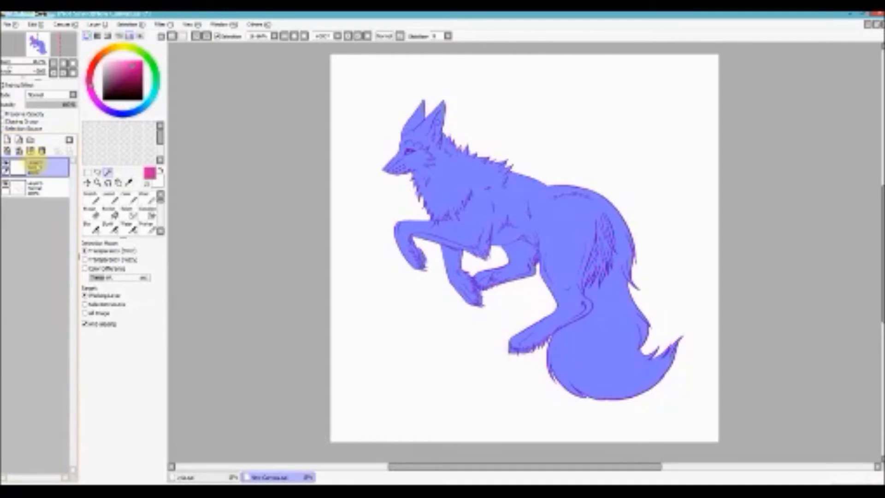
{"action": "left_click_drag", "start_coordinate": [41, 167], "coordinate": [54, 202]}
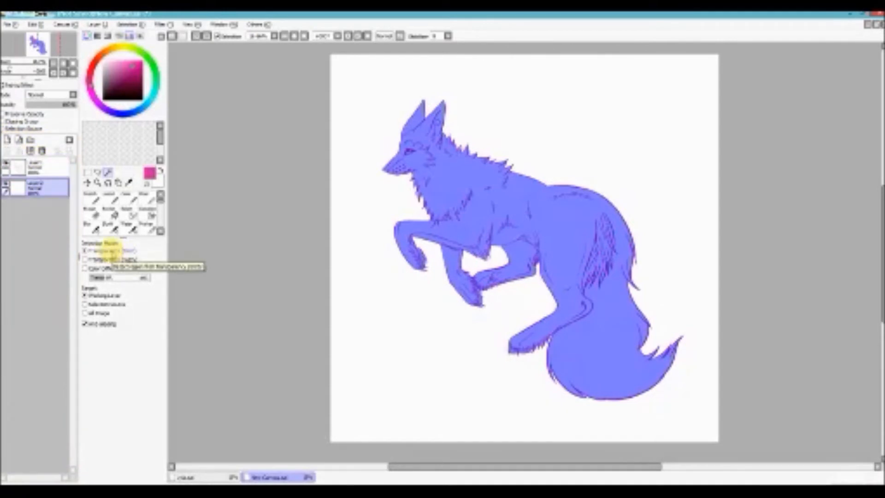
- Paint the selected wolf shape solid green with a large brush on the new layer
{"action": "left_click", "coordinate": [151, 63]}
{"action": "left_click_drag", "start_coordinate": [134, 74], "coordinate": [127, 57]}
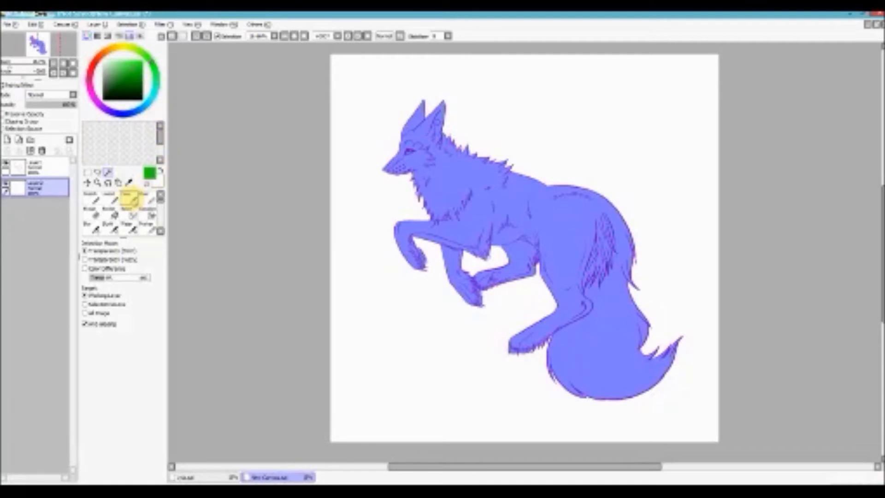
{"action": "left_click", "coordinate": [131, 199]}
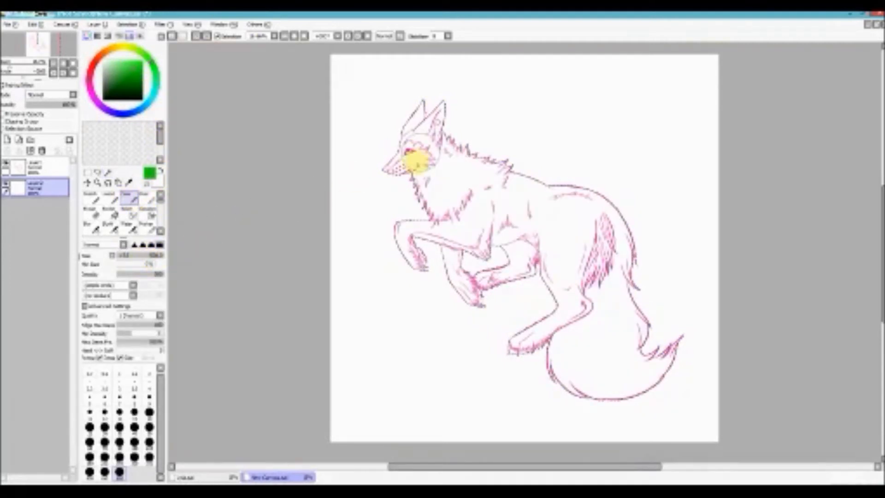
{"action": "left_click_drag", "start_coordinate": [436, 187], "coordinate": [422, 199]}
{"action": "mouse_move", "coordinate": [489, 130]}
{"action": "left_mouse_down"}
{"action": "mouse_move", "coordinate": [390, 257]}
{"action": "mouse_move", "coordinate": [507, 152]}
{"action": "mouse_move", "coordinate": [602, 87]}
{"action": "mouse_move", "coordinate": [398, 277]}
{"action": "mouse_move", "coordinate": [563, 146]}
{"action": "mouse_move", "coordinate": [415, 299]}
{"action": "mouse_move", "coordinate": [557, 175]}
{"action": "mouse_move", "coordinate": [445, 309]}
{"action": "mouse_move", "coordinate": [605, 176]}
{"action": "mouse_move", "coordinate": [437, 337]}
{"action": "mouse_move", "coordinate": [606, 189]}
{"action": "mouse_move", "coordinate": [497, 317]}
{"action": "mouse_move", "coordinate": [612, 215]}
{"action": "mouse_move", "coordinate": [498, 370]}
{"action": "mouse_move", "coordinate": [664, 212]}
{"action": "mouse_move", "coordinate": [616, 289]}
{"action": "mouse_move", "coordinate": [636, 315]}
{"action": "mouse_move", "coordinate": [677, 328]}
{"action": "mouse_move", "coordinate": [638, 399]}
{"action": "mouse_move", "coordinate": [678, 352]}
{"action": "mouse_move", "coordinate": [639, 389]}
{"action": "mouse_move", "coordinate": [612, 341]}
{"action": "mouse_move", "coordinate": [432, 181]}
{"action": "mouse_move", "coordinate": [411, 204]}
{"action": "mouse_move", "coordinate": [394, 189]}
{"action": "mouse_move", "coordinate": [411, 116]}
{"action": "mouse_move", "coordinate": [435, 94]}
{"action": "mouse_move", "coordinate": [462, 184]}
{"action": "left_mouse_up"}
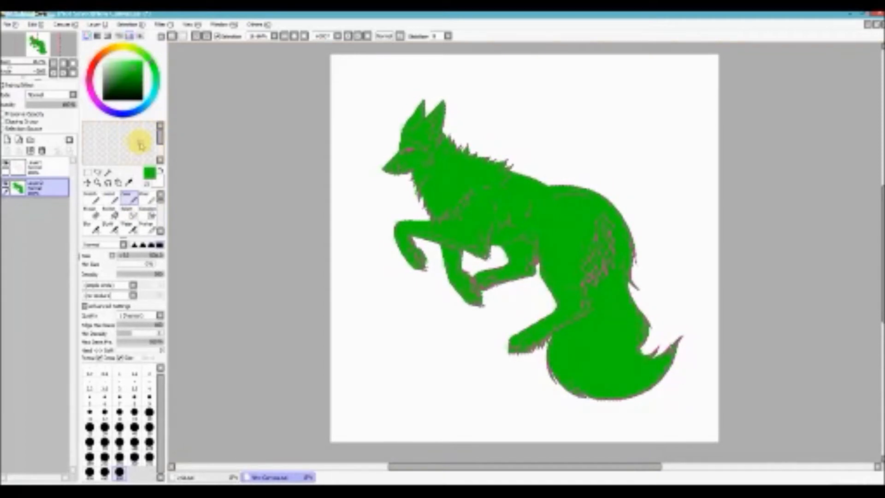
- Undo the green painting and clear the wolf selection
{"action": "left_click", "coordinate": [174, 37]}
{"action": "left_click", "coordinate": [174, 38]}
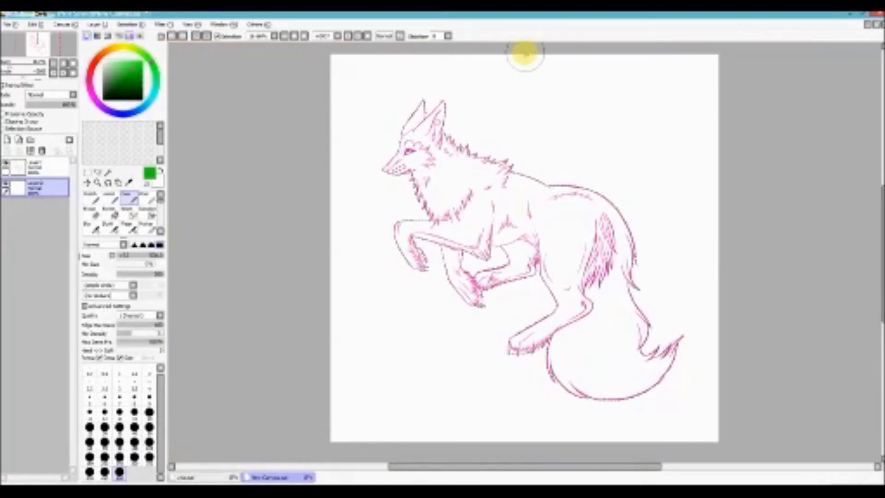
{"action": "left_click", "coordinate": [131, 24]}
{"action": "left_click", "coordinate": [138, 55]}
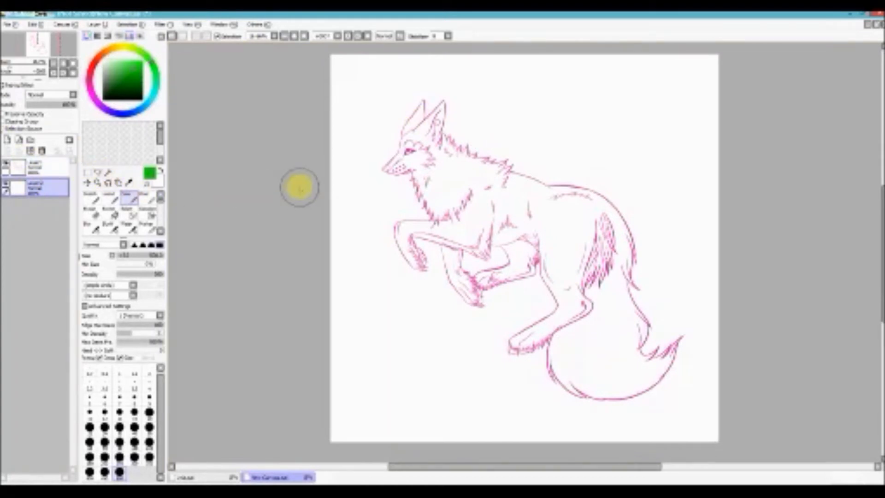
- Paint blue loosely over the whole wolf and past its outline on the layer beneath the line art
{"action": "left_click", "coordinate": [145, 107]}
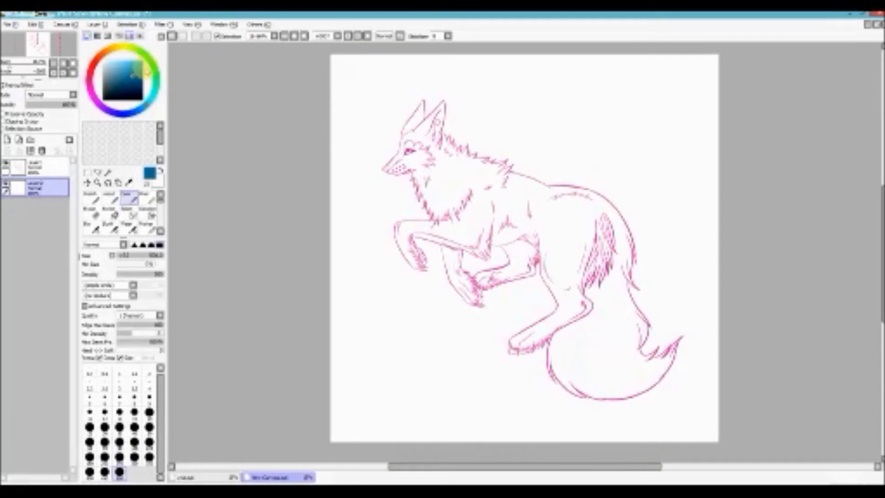
{"action": "mouse_move", "coordinate": [386, 181]}
{"action": "left_mouse_down"}
{"action": "mouse_move", "coordinate": [417, 151]}
{"action": "mouse_move", "coordinate": [424, 98]}
{"action": "mouse_move", "coordinate": [430, 209]}
{"action": "mouse_move", "coordinate": [428, 177]}
{"action": "mouse_move", "coordinate": [425, 200]}
{"action": "mouse_move", "coordinate": [486, 290]}
{"action": "mouse_move", "coordinate": [517, 254]}
{"action": "mouse_move", "coordinate": [522, 266]}
{"action": "mouse_move", "coordinate": [466, 225]}
{"action": "mouse_move", "coordinate": [458, 201]}
{"action": "mouse_move", "coordinate": [501, 192]}
{"action": "mouse_move", "coordinate": [522, 210]}
{"action": "mouse_move", "coordinate": [527, 184]}
{"action": "mouse_move", "coordinate": [568, 178]}
{"action": "mouse_move", "coordinate": [590, 189]}
{"action": "mouse_move", "coordinate": [639, 255]}
{"action": "mouse_move", "coordinate": [537, 294]}
{"action": "mouse_move", "coordinate": [562, 308]}
{"action": "mouse_move", "coordinate": [568, 324]}
{"action": "mouse_move", "coordinate": [558, 351]}
{"action": "mouse_move", "coordinate": [567, 383]}
{"action": "mouse_move", "coordinate": [610, 394]}
{"action": "mouse_move", "coordinate": [632, 391]}
{"action": "mouse_move", "coordinate": [659, 365]}
{"action": "mouse_move", "coordinate": [616, 352]}
{"action": "mouse_move", "coordinate": [631, 298]}
{"action": "mouse_move", "coordinate": [625, 281]}
{"action": "mouse_move", "coordinate": [638, 366]}
{"action": "left_mouse_up"}
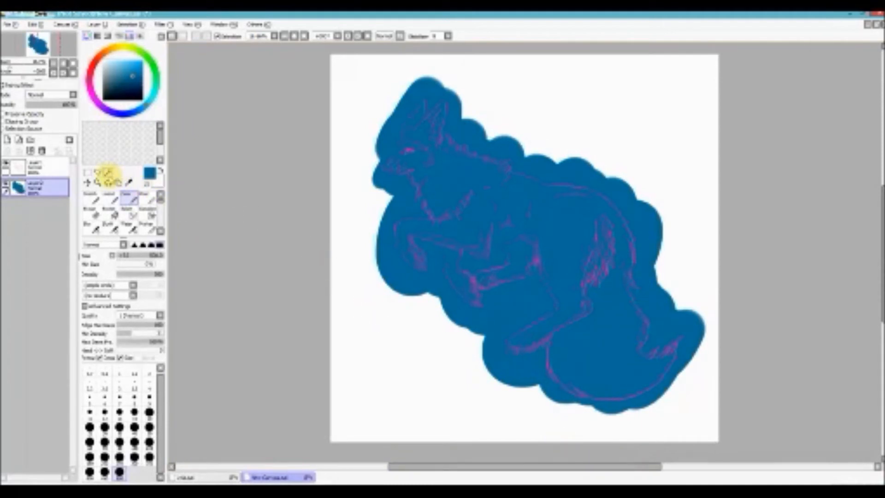
- Use the Magic Wand on the line art layer to select the empty area surrounding the wolf
{"action": "left_click", "coordinate": [108, 173]}
{"action": "left_click", "coordinate": [433, 373]}
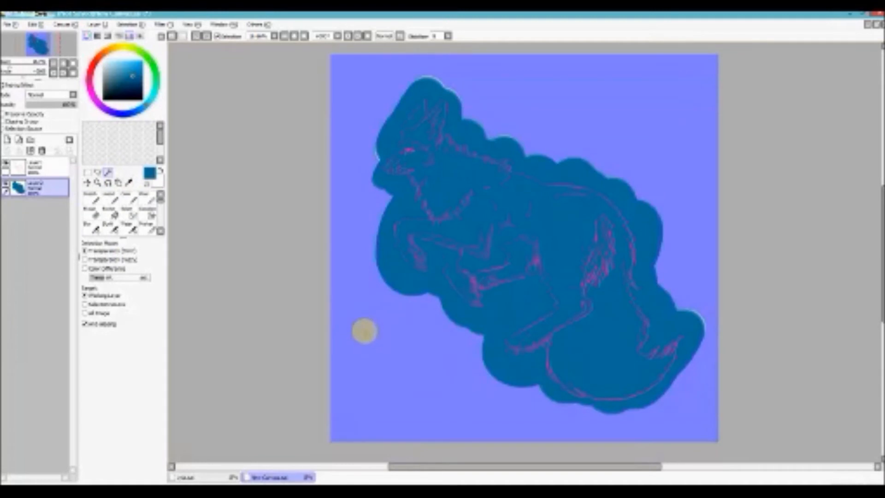
{"action": "key", "text": "ctrl+d"}
{"action": "left_click", "coordinate": [43, 168]}
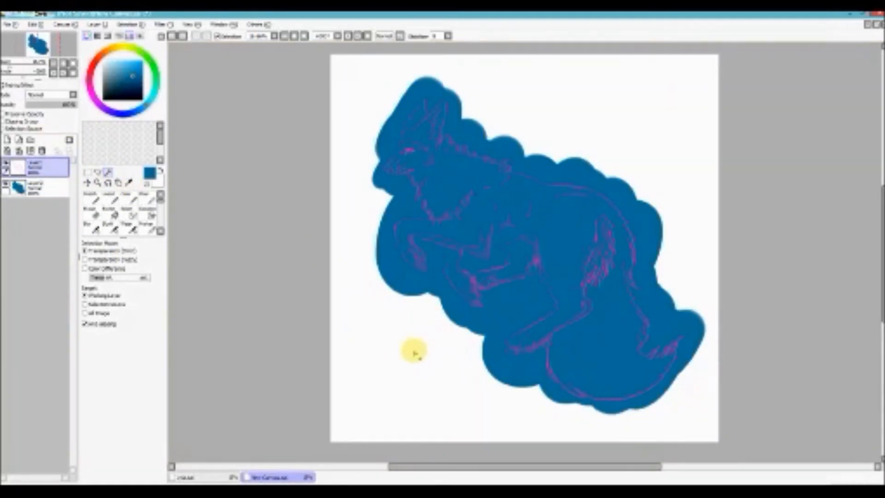
{"action": "left_click", "coordinate": [417, 364]}
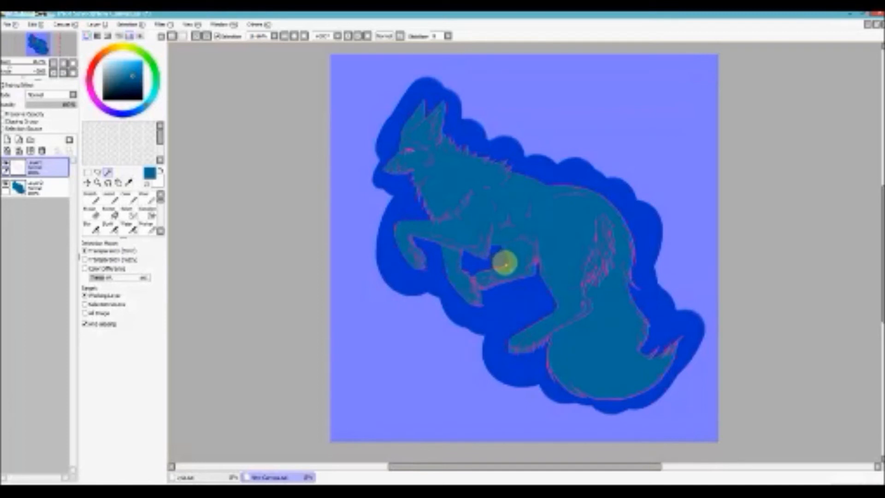
- Erase the blue outside the wolf's outline on the base colour layer with a large eraser, and clear the selection
{"action": "left_click", "coordinate": [51, 189]}
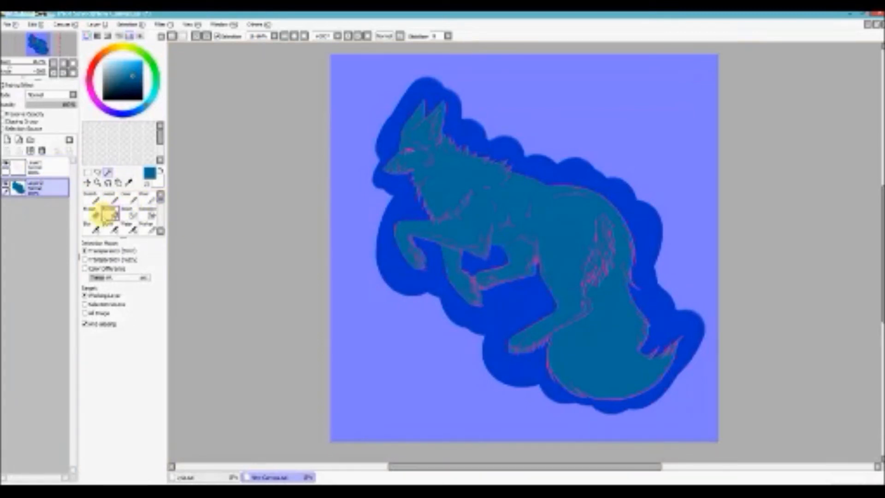
{"action": "left_click", "coordinate": [94, 214]}
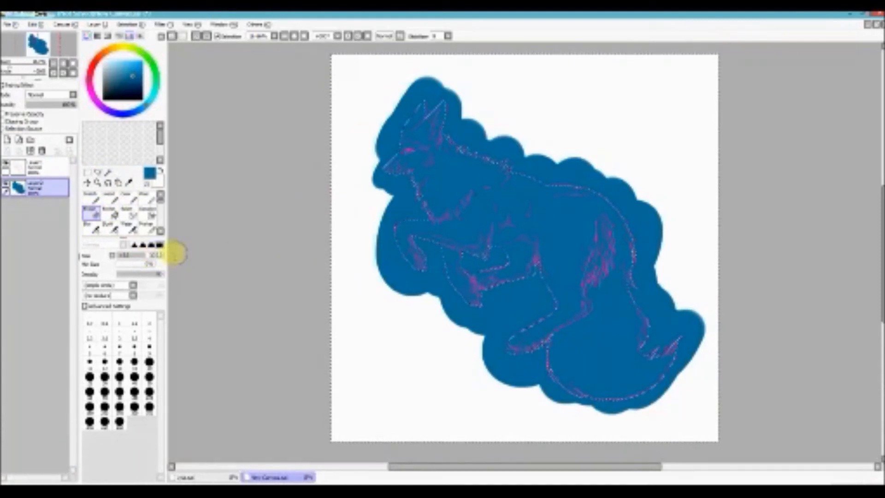
{"action": "left_click", "coordinate": [161, 255]}
{"action": "mouse_move", "coordinate": [364, 182]}
{"action": "left_mouse_down"}
{"action": "mouse_move", "coordinate": [389, 132]}
{"action": "mouse_move", "coordinate": [428, 154]}
{"action": "mouse_move", "coordinate": [461, 120]}
{"action": "mouse_move", "coordinate": [401, 194]}
{"action": "mouse_move", "coordinate": [381, 247]}
{"action": "mouse_move", "coordinate": [498, 259]}
{"action": "mouse_move", "coordinate": [514, 251]}
{"action": "mouse_move", "coordinate": [480, 356]}
{"action": "mouse_move", "coordinate": [550, 309]}
{"action": "left_mouse_up"}
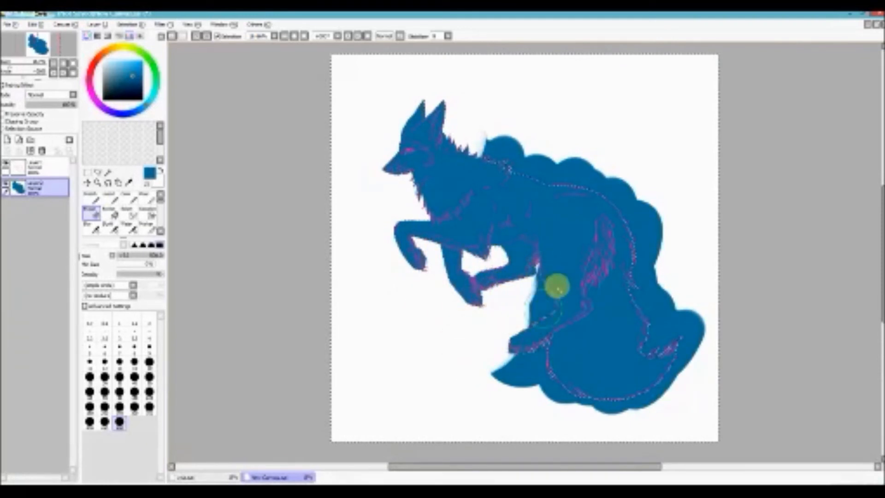
{"action": "mouse_move", "coordinate": [490, 174]}
{"action": "left_mouse_down"}
{"action": "mouse_move", "coordinate": [492, 146]}
{"action": "mouse_move", "coordinate": [546, 160]}
{"action": "mouse_move", "coordinate": [526, 142]}
{"action": "mouse_move", "coordinate": [606, 169]}
{"action": "mouse_move", "coordinate": [649, 234]}
{"action": "mouse_move", "coordinate": [622, 300]}
{"action": "mouse_move", "coordinate": [635, 324]}
{"action": "mouse_move", "coordinate": [651, 231]}
{"action": "mouse_move", "coordinate": [654, 327]}
{"action": "mouse_move", "coordinate": [690, 303]}
{"action": "mouse_move", "coordinate": [694, 324]}
{"action": "mouse_move", "coordinate": [614, 397]}
{"action": "mouse_move", "coordinate": [620, 409]}
{"action": "mouse_move", "coordinate": [618, 394]}
{"action": "mouse_move", "coordinate": [546, 395]}
{"action": "mouse_move", "coordinate": [535, 384]}
{"action": "mouse_move", "coordinate": [539, 343]}
{"action": "mouse_move", "coordinate": [515, 366]}
{"action": "left_mouse_up"}
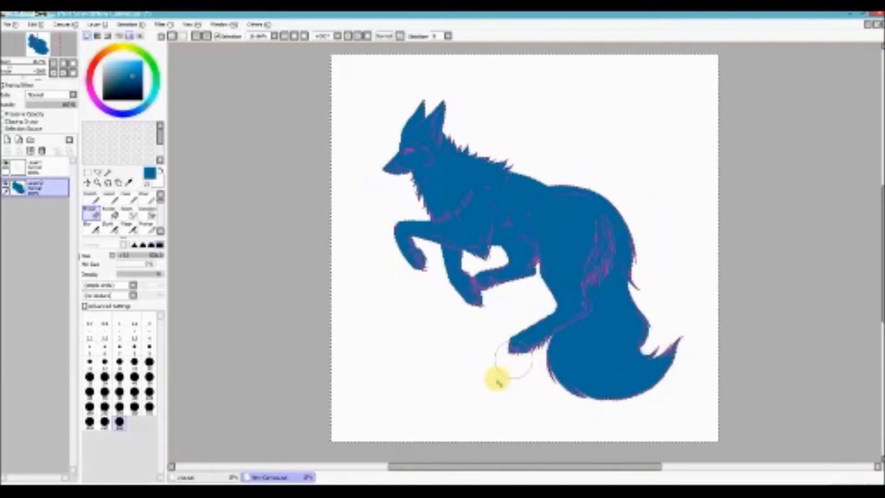
{"action": "left_click", "coordinate": [127, 24]}
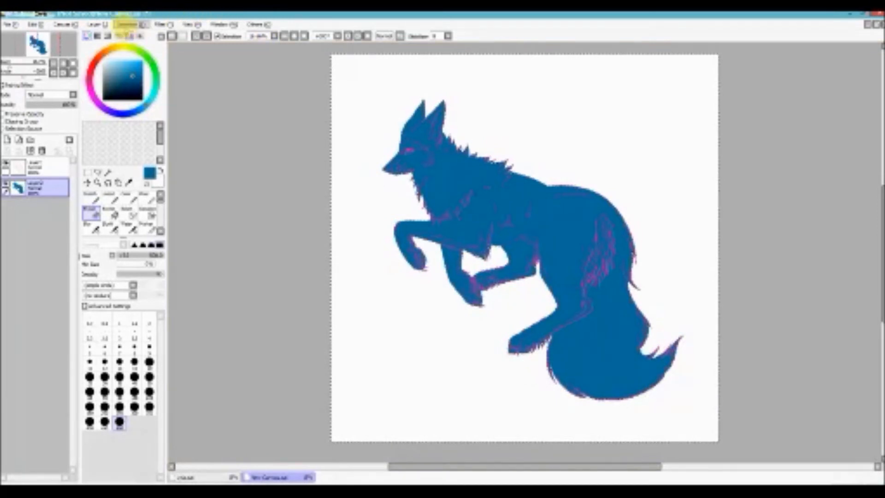
{"action": "left_click", "coordinate": [123, 35]}
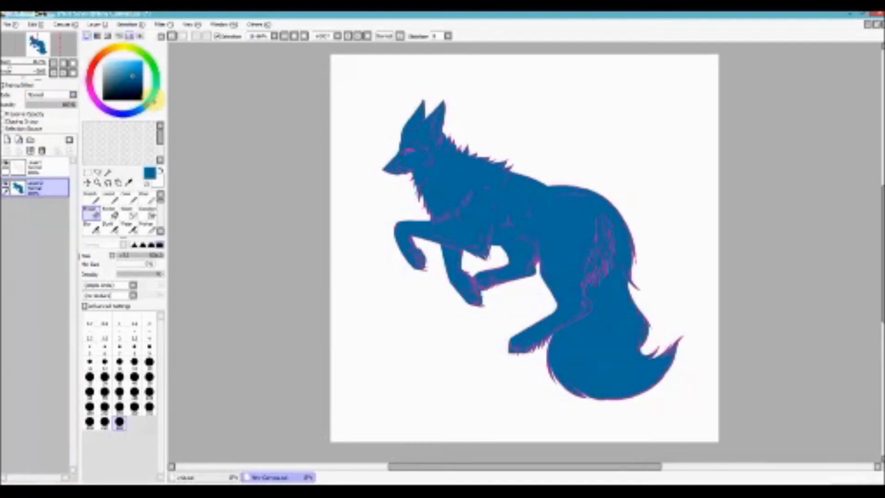
- Add a layer above the blue base and paint the wolf's iris green with a small brush
{"action": "scroll", "coordinate": [484, 168], "scroll_direction": "up", "scroll_amount": 4}
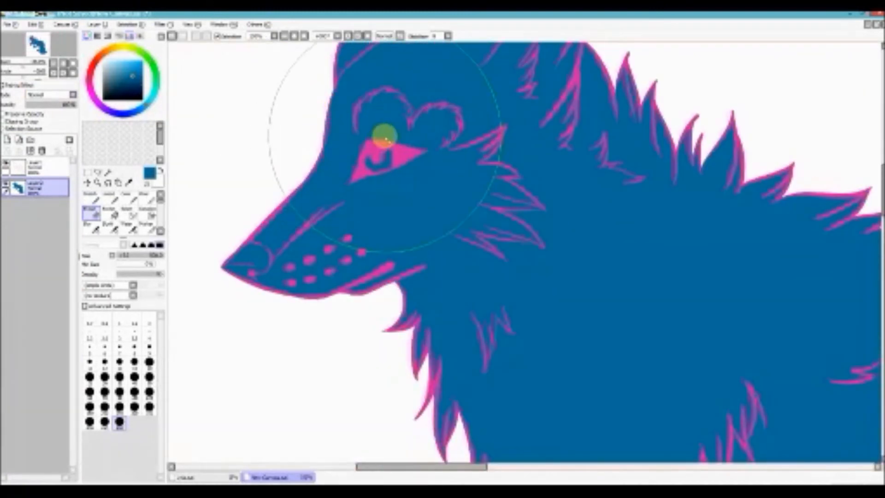
{"action": "scroll", "coordinate": [381, 137], "scroll_direction": "up", "scroll_amount": 2}
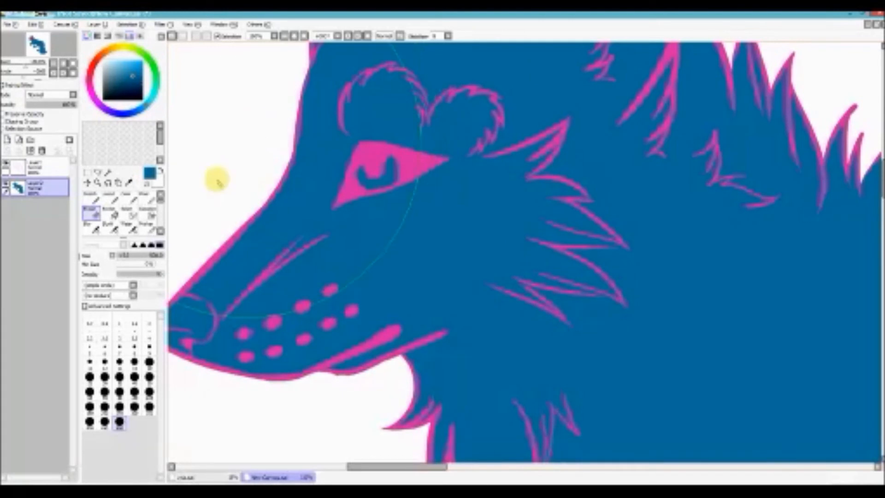
{"action": "left_click", "coordinate": [10, 141]}
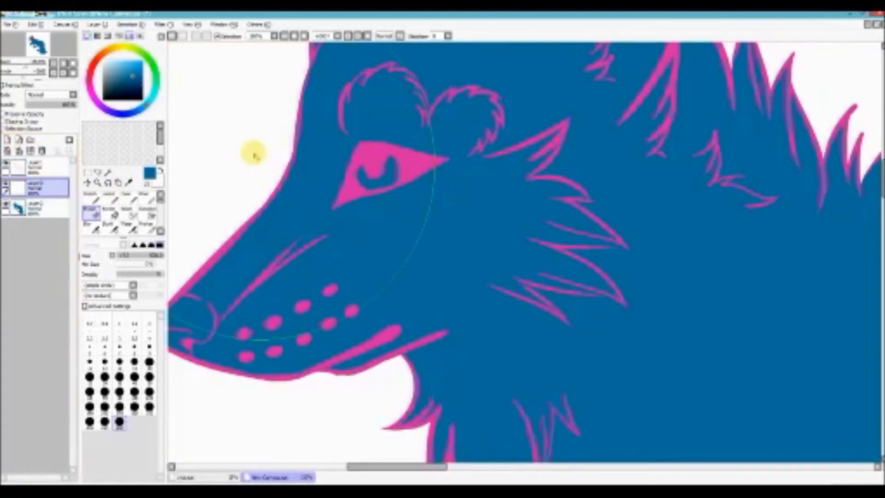
{"action": "left_click", "coordinate": [155, 71]}
{"action": "left_click_drag", "start_coordinate": [133, 75], "coordinate": [141, 64]}
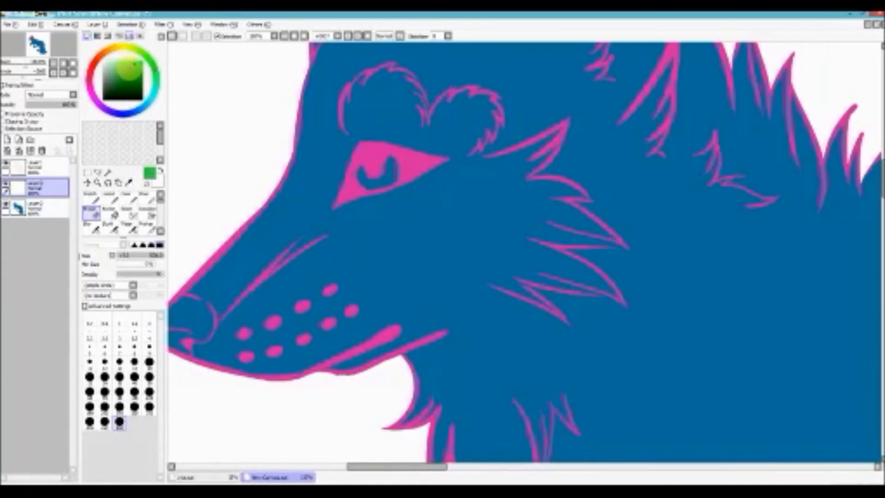
{"action": "left_click", "coordinate": [134, 197]}
{"action": "left_click_drag", "start_coordinate": [142, 254], "coordinate": [119, 254]}
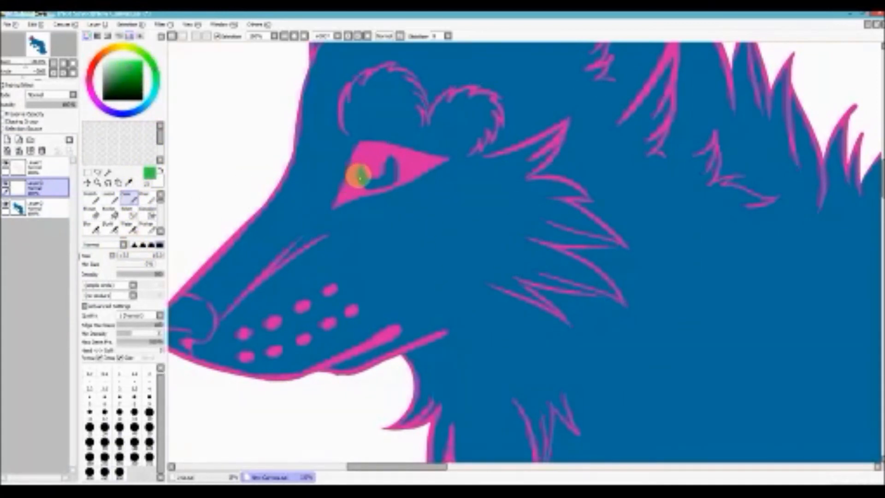
{"action": "mouse_move", "coordinate": [360, 170]}
{"action": "left_mouse_down"}
{"action": "mouse_move", "coordinate": [375, 182]}
{"action": "mouse_move", "coordinate": [401, 169]}
{"action": "mouse_move", "coordinate": [387, 169]}
{"action": "mouse_move", "coordinate": [395, 159]}
{"action": "left_mouse_up"}
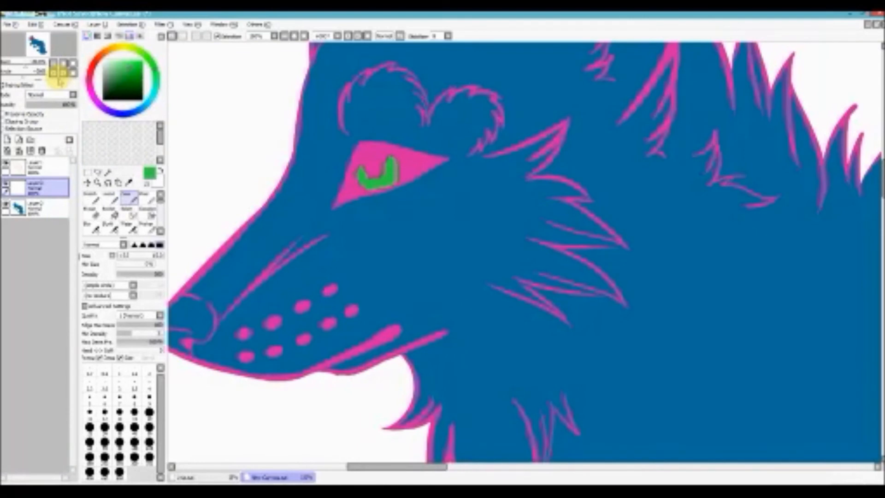
- Add another layer above the green iris layer as a clipping group, and set its blending mode to Overlay
{"action": "left_click", "coordinate": [7, 140]}
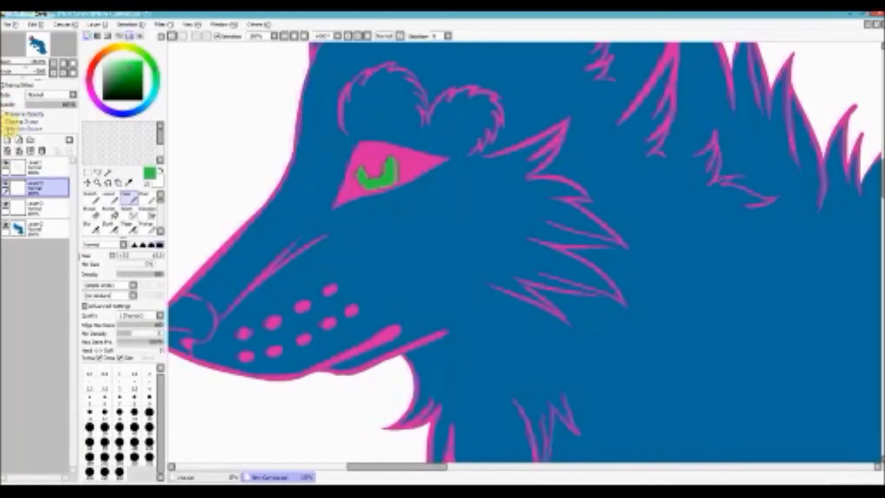
{"action": "left_click", "coordinate": [2, 122]}
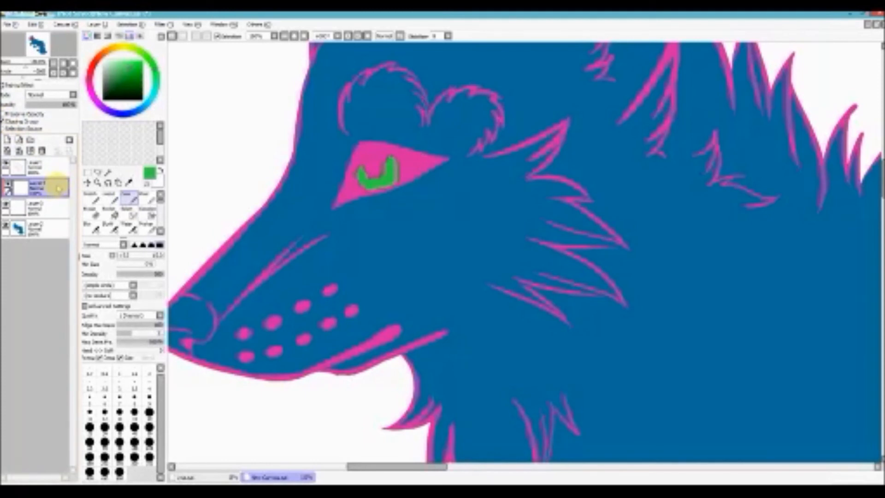
{"action": "mouse_move", "coordinate": [369, 184]}
{"action": "left_mouse_down"}
{"action": "mouse_move", "coordinate": [400, 163]}
{"action": "mouse_move", "coordinate": [394, 188]}
{"action": "mouse_move", "coordinate": [399, 169]}
{"action": "left_mouse_up"}
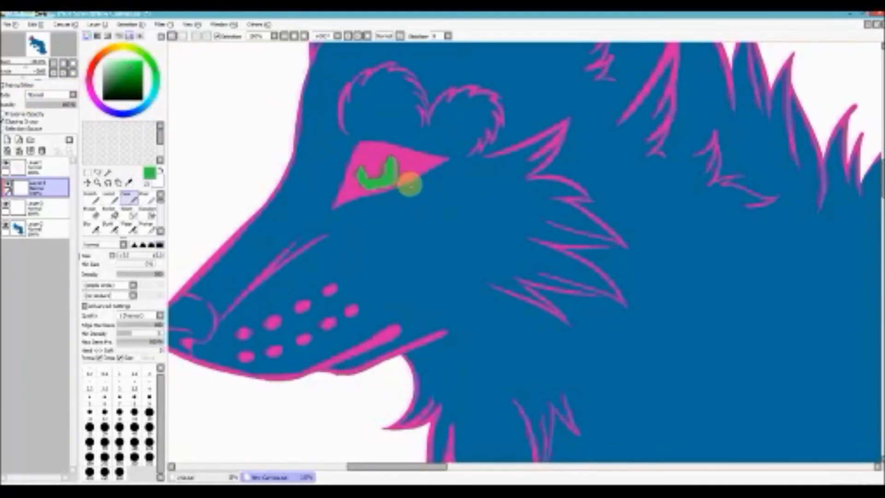
{"action": "left_click", "coordinate": [72, 95]}
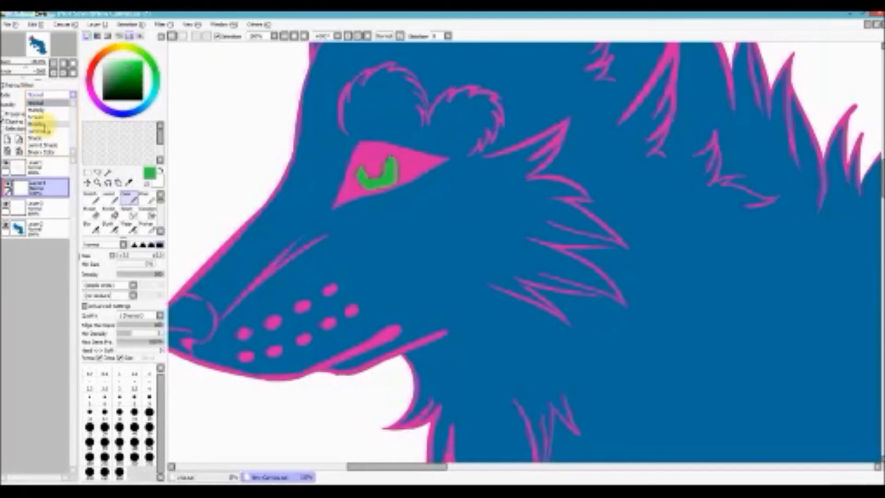
{"action": "left_click", "coordinate": [46, 123]}
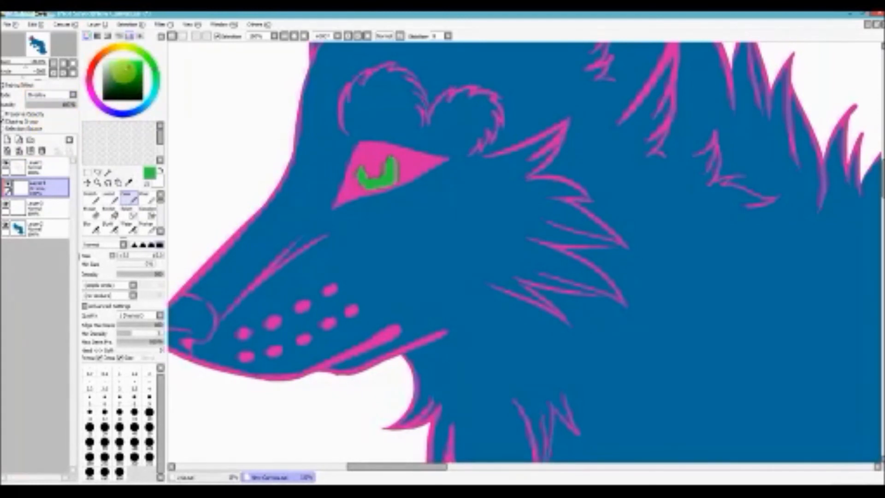
- Brush a lighter green over the lower part of the iris on the Overlay layer with a small soft brush
{"action": "left_click", "coordinate": [137, 69]}
{"action": "left_click", "coordinate": [127, 62]}
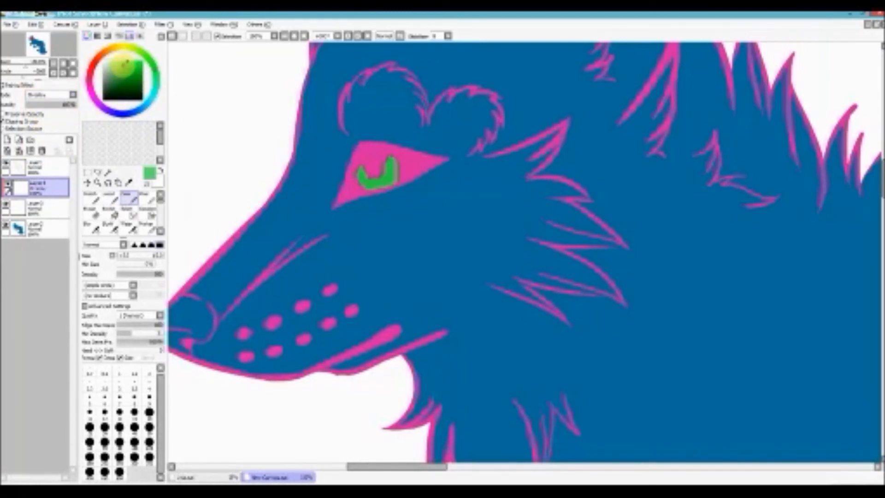
{"action": "left_click", "coordinate": [124, 62]}
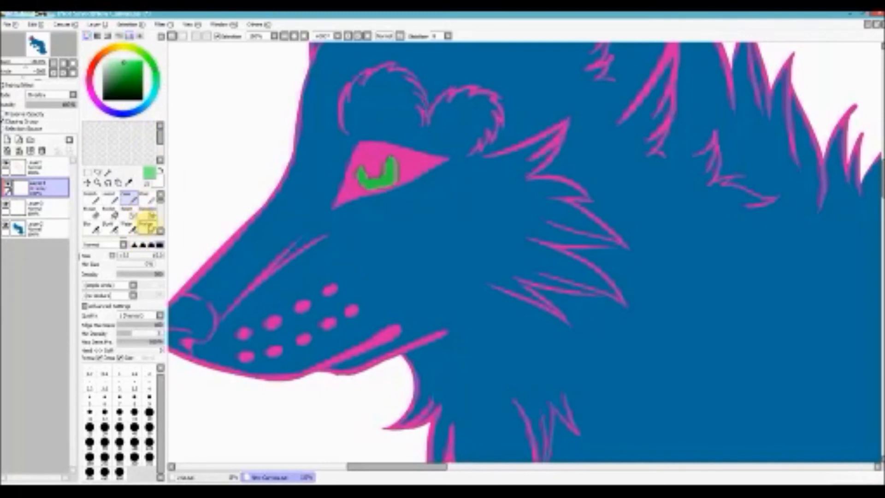
{"action": "left_click", "coordinate": [160, 230]}
{"action": "left_click", "coordinate": [148, 213]}
{"action": "left_click_drag", "start_coordinate": [138, 254], "coordinate": [115, 244]}
{"action": "mouse_move", "coordinate": [371, 148]}
{"action": "left_mouse_down"}
{"action": "mouse_move", "coordinate": [377, 180]}
{"action": "mouse_move", "coordinate": [371, 158]}
{"action": "mouse_move", "coordinate": [340, 204]}
{"action": "left_mouse_up"}
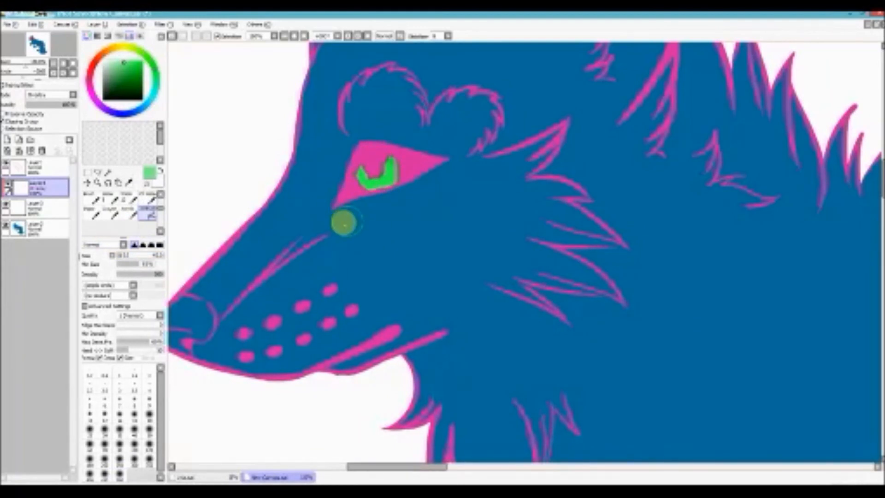
- Paint very pale green and white highlights over the iris on the Overlay layer with a smaller soft brush
{"action": "left_click_drag", "start_coordinate": [116, 65], "coordinate": [110, 61]}
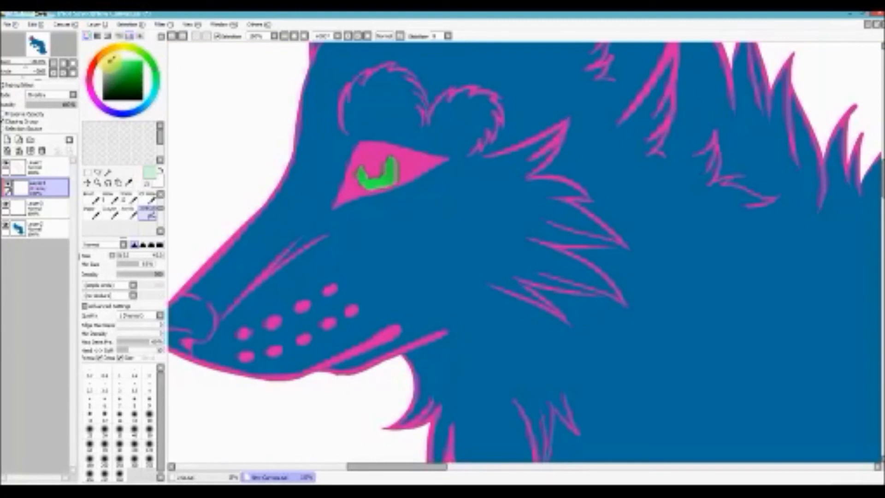
{"action": "left_click_drag", "start_coordinate": [132, 256], "coordinate": [120, 256]}
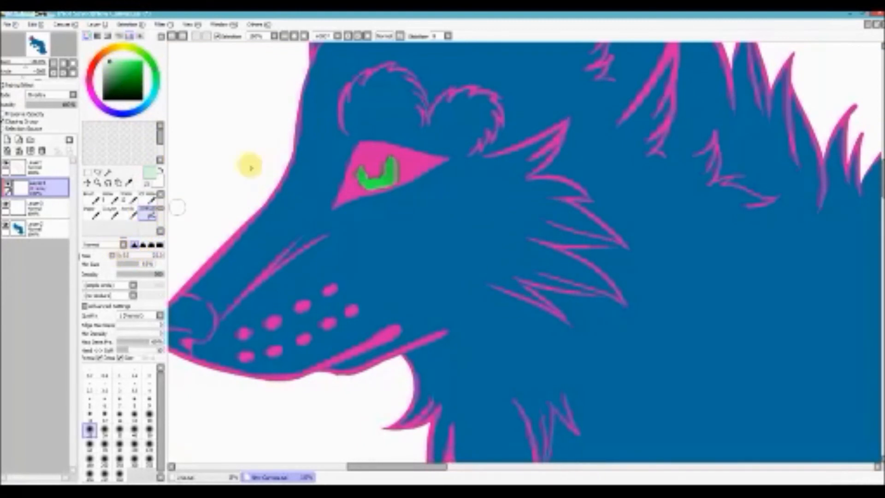
{"action": "mouse_move", "coordinate": [363, 178]}
{"action": "left_mouse_down"}
{"action": "mouse_move", "coordinate": [359, 172]}
{"action": "mouse_move", "coordinate": [395, 167]}
{"action": "mouse_move", "coordinate": [362, 182]}
{"action": "mouse_move", "coordinate": [392, 178]}
{"action": "mouse_move", "coordinate": [372, 171]}
{"action": "mouse_move", "coordinate": [385, 187]}
{"action": "mouse_move", "coordinate": [376, 182]}
{"action": "mouse_move", "coordinate": [391, 181]}
{"action": "mouse_move", "coordinate": [374, 174]}
{"action": "mouse_move", "coordinate": [393, 169]}
{"action": "mouse_move", "coordinate": [375, 168]}
{"action": "mouse_move", "coordinate": [376, 195]}
{"action": "mouse_move", "coordinate": [378, 173]}
{"action": "left_mouse_up"}
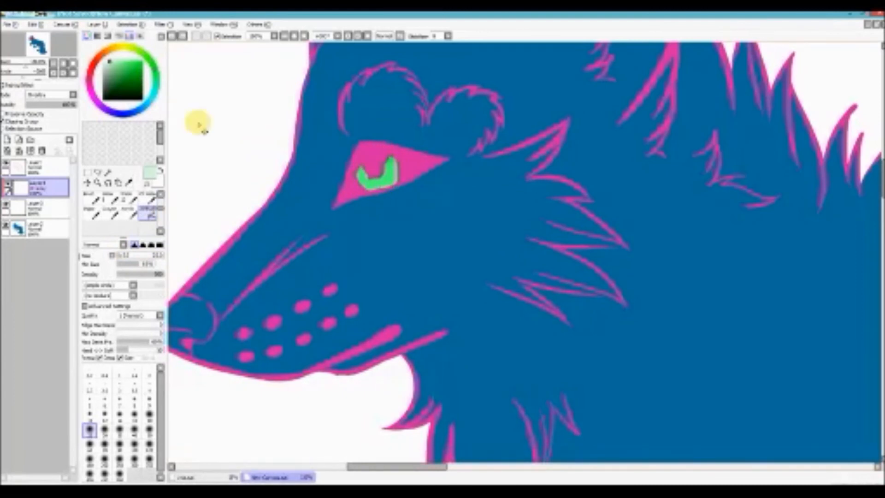
{"action": "left_click_drag", "start_coordinate": [113, 63], "coordinate": [94, 57]}
{"action": "mouse_move", "coordinate": [397, 170]}
{"action": "left_mouse_down"}
{"action": "mouse_move", "coordinate": [363, 180]}
{"action": "mouse_move", "coordinate": [373, 169]}
{"action": "left_mouse_up"}
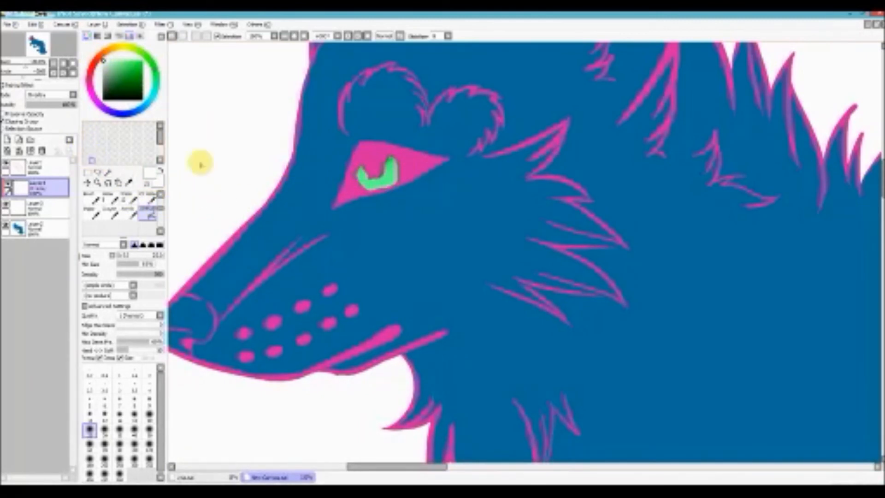
{"action": "left_click_drag", "start_coordinate": [391, 162], "coordinate": [379, 181]}
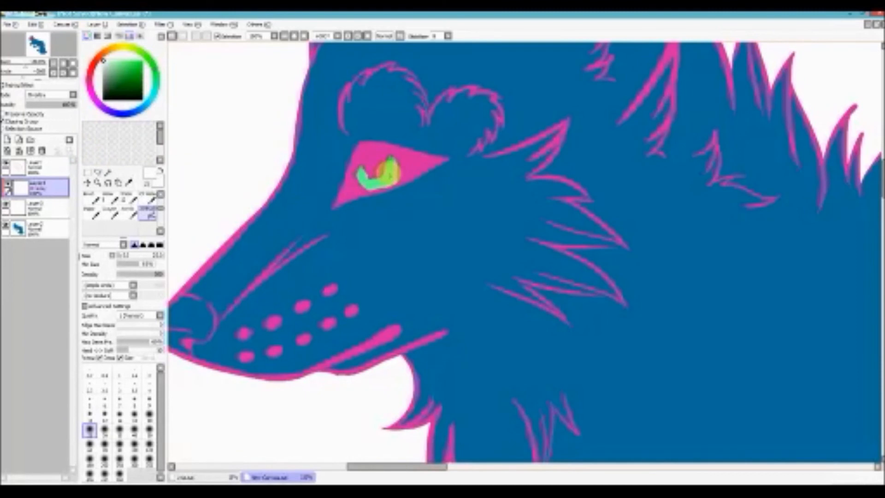
- Undo the pale green and white highlight strokes on the iris
{"action": "key", "text": "ctrl+z"}
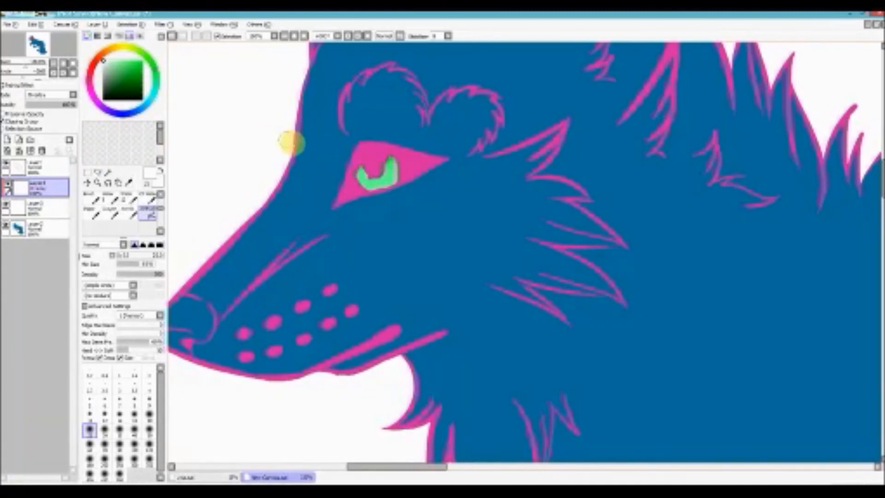
{"action": "key", "text": "ctrl+z"}
{"action": "key", "text": "ctrl+z"}
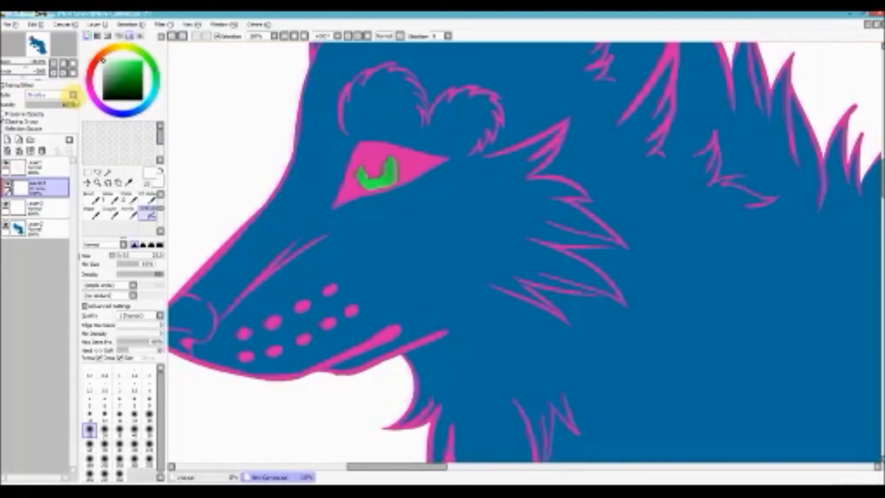
- Try a white highlight on the iris with the clipped layer in Luminosity mode, and undo the stroke and mode change
{"action": "left_click", "coordinate": [73, 95]}
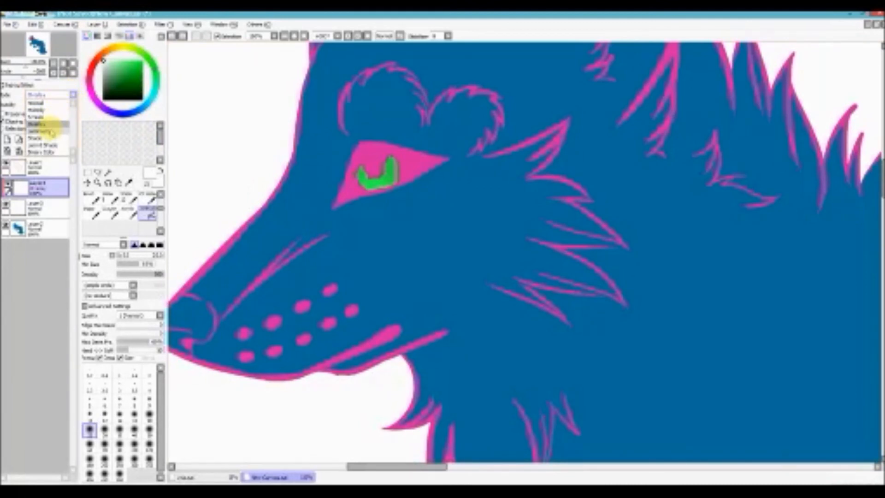
{"action": "left_click", "coordinate": [51, 132]}
{"action": "mouse_move", "coordinate": [366, 178]}
{"action": "left_mouse_down"}
{"action": "mouse_move", "coordinate": [384, 188]}
{"action": "mouse_move", "coordinate": [383, 170]}
{"action": "mouse_move", "coordinate": [375, 182]}
{"action": "mouse_move", "coordinate": [360, 180]}
{"action": "mouse_move", "coordinate": [385, 159]}
{"action": "mouse_move", "coordinate": [362, 182]}
{"action": "mouse_move", "coordinate": [379, 201]}
{"action": "mouse_move", "coordinate": [376, 181]}
{"action": "mouse_move", "coordinate": [390, 168]}
{"action": "mouse_move", "coordinate": [372, 187]}
{"action": "left_mouse_up"}
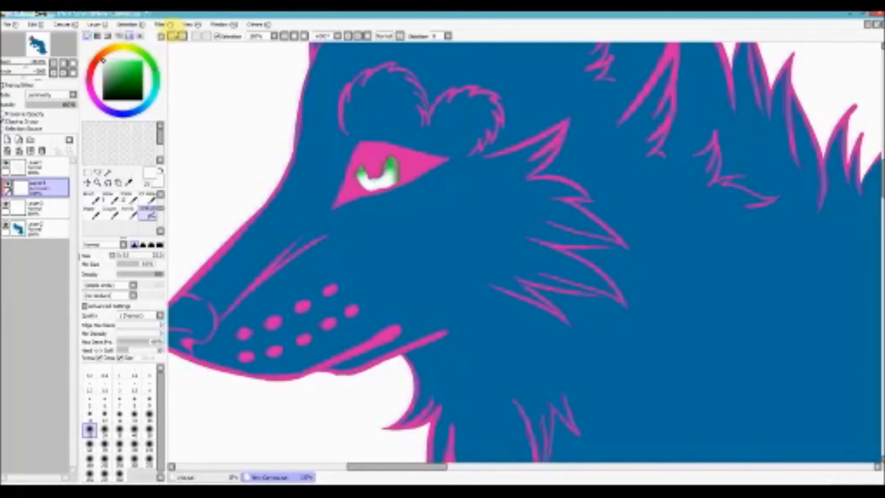
{"action": "left_click", "coordinate": [172, 36]}
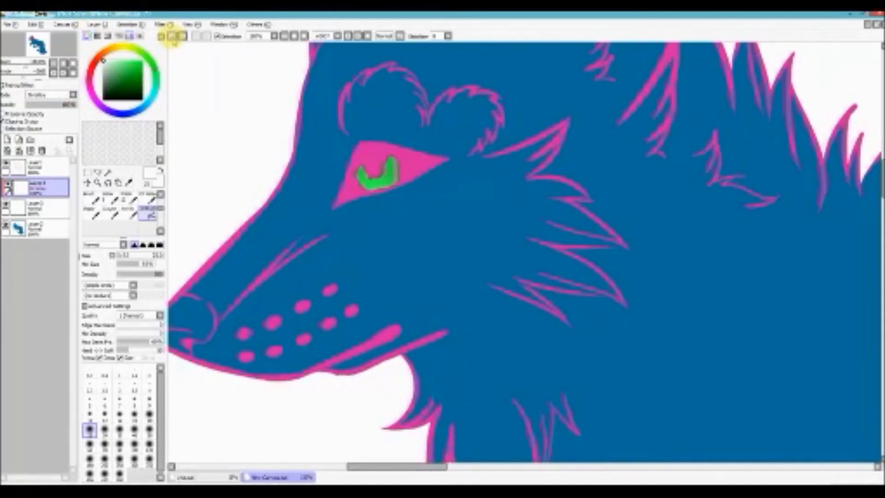
- Set the clipped eye layer's blending mode to Multiply and sample the iris's green as the paint colour
{"action": "left_click", "coordinate": [73, 94]}
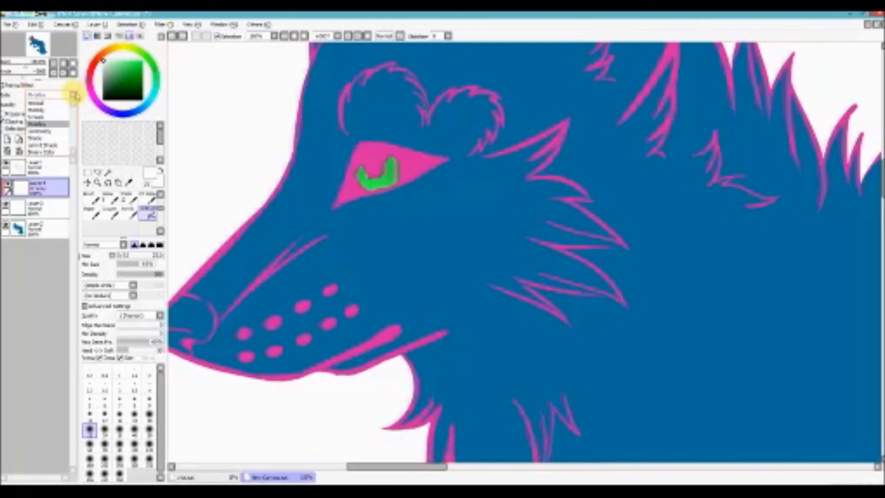
{"action": "left_click", "coordinate": [55, 111]}
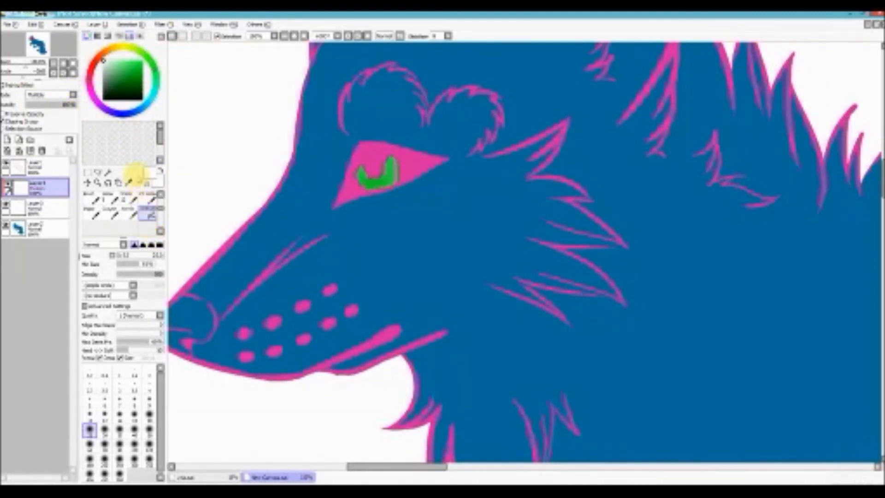
{"action": "left_click", "coordinate": [129, 183]}
{"action": "left_click", "coordinate": [376, 171]}
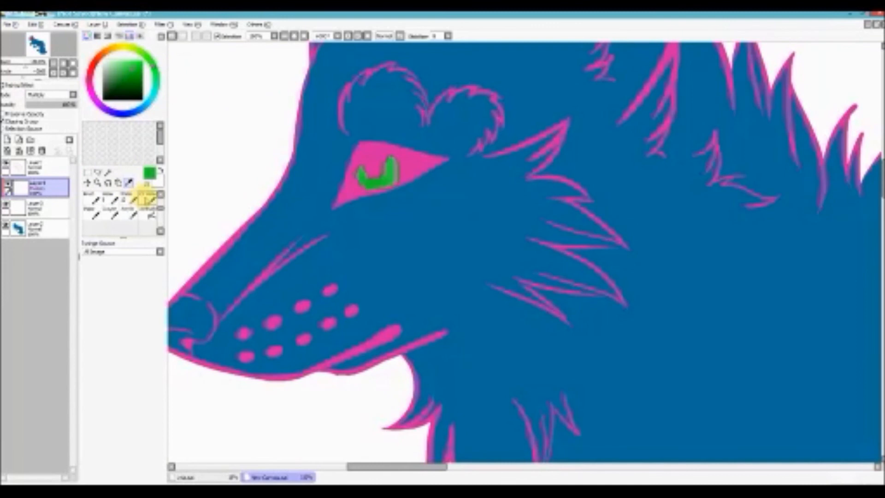
- Shade the edges and upper tips of the iris in green on the Multiply layer with a small brush
{"action": "left_click", "coordinate": [136, 197]}
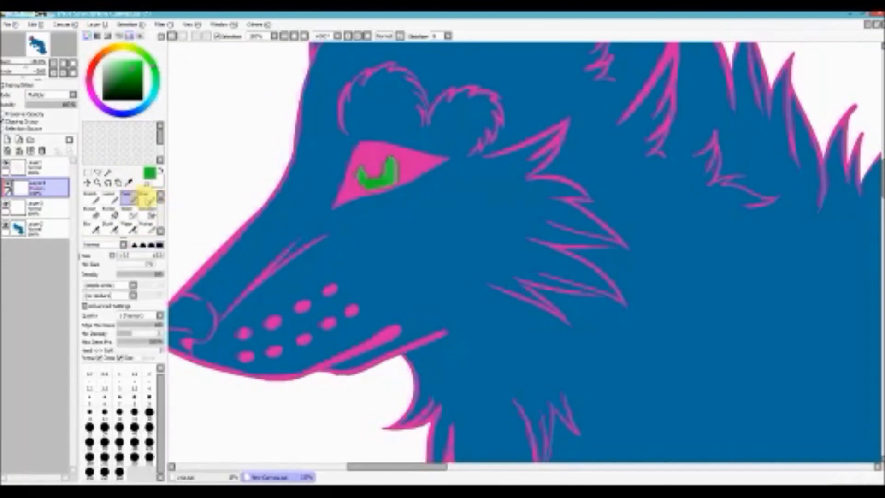
{"action": "left_click_drag", "start_coordinate": [139, 253], "coordinate": [121, 257]}
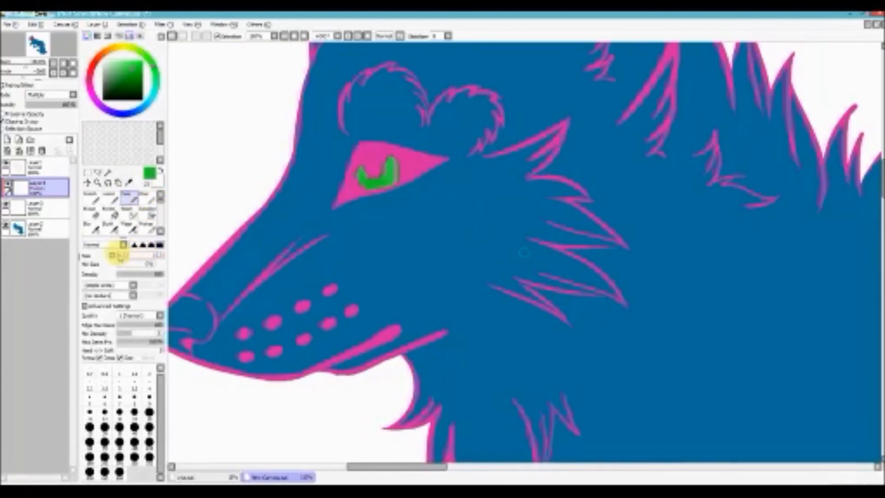
{"action": "mouse_move", "coordinate": [355, 184]}
{"action": "left_mouse_down"}
{"action": "mouse_move", "coordinate": [395, 174]}
{"action": "mouse_move", "coordinate": [365, 192]}
{"action": "mouse_move", "coordinate": [397, 158]}
{"action": "mouse_move", "coordinate": [398, 171]}
{"action": "mouse_move", "coordinate": [352, 184]}
{"action": "left_mouse_up"}
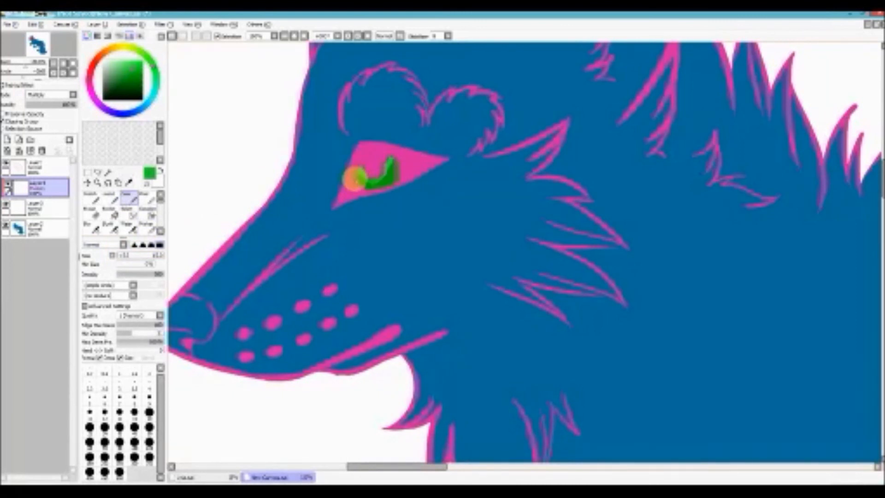
{"action": "key", "text": "ctrl+z"}
{"action": "mouse_move", "coordinate": [390, 163]}
{"action": "left_mouse_down"}
{"action": "mouse_move", "coordinate": [355, 175]}
{"action": "mouse_move", "coordinate": [354, 185]}
{"action": "mouse_move", "coordinate": [389, 158]}
{"action": "mouse_move", "coordinate": [374, 156]}
{"action": "mouse_move", "coordinate": [404, 168]}
{"action": "mouse_move", "coordinate": [349, 185]}
{"action": "mouse_move", "coordinate": [393, 167]}
{"action": "mouse_move", "coordinate": [409, 173]}
{"action": "mouse_move", "coordinate": [354, 184]}
{"action": "mouse_move", "coordinate": [384, 155]}
{"action": "left_mouse_up"}
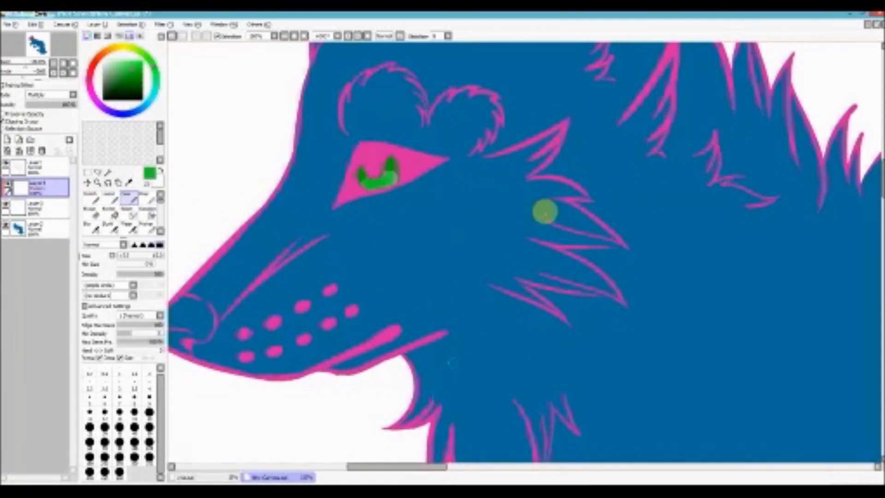
- Try a green shading stroke over the iris on the Multiply layer with a larger brush
{"action": "left_click_drag", "start_coordinate": [116, 255], "coordinate": [174, 253]}
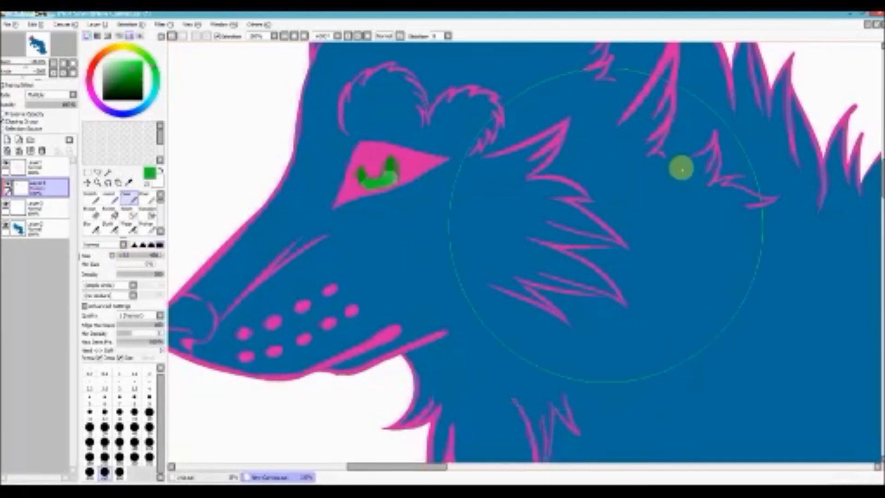
{"action": "left_click_drag", "start_coordinate": [142, 256], "coordinate": [128, 255]}
{"action": "mouse_move", "coordinate": [371, 181]}
{"action": "left_mouse_down"}
{"action": "mouse_move", "coordinate": [377, 169]}
{"action": "mouse_move", "coordinate": [376, 190]}
{"action": "left_mouse_up"}
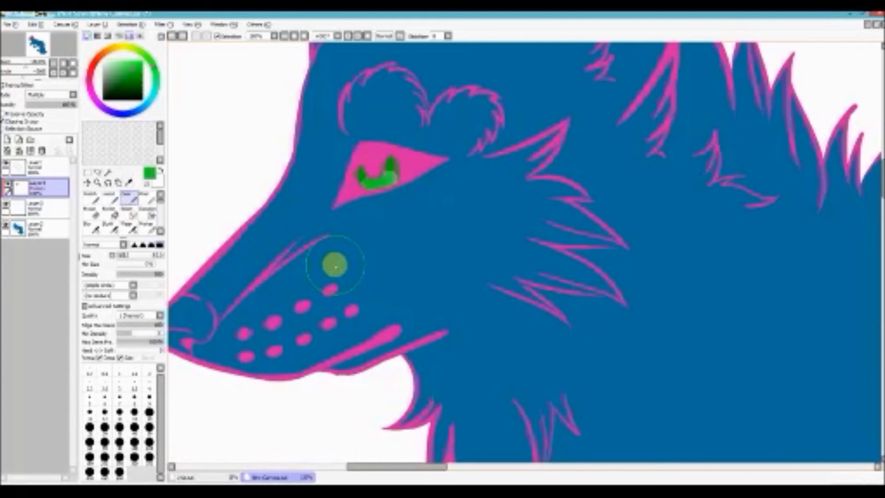
- Examine the entire wolf on the canvas to check the shaded eye against the base and line art
{"action": "scroll", "coordinate": [530, 307], "scroll_direction": "down", "scroll_amount": 4}
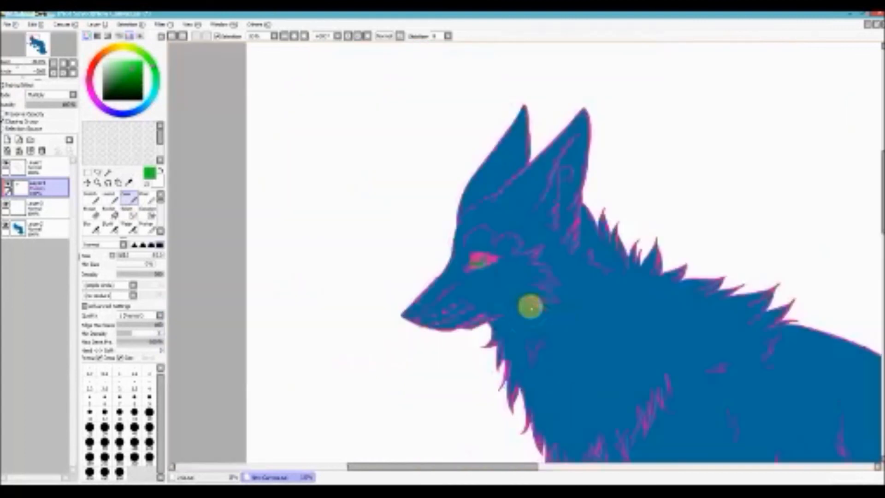
{"action": "left_click_drag", "start_coordinate": [878, 217], "coordinate": [853, 261]}
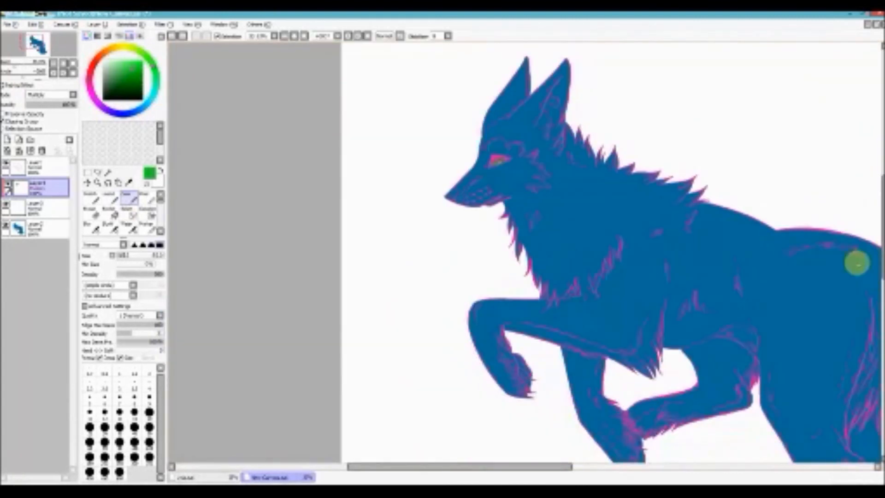
{"action": "left_click_drag", "start_coordinate": [471, 468], "coordinate": [552, 467]}
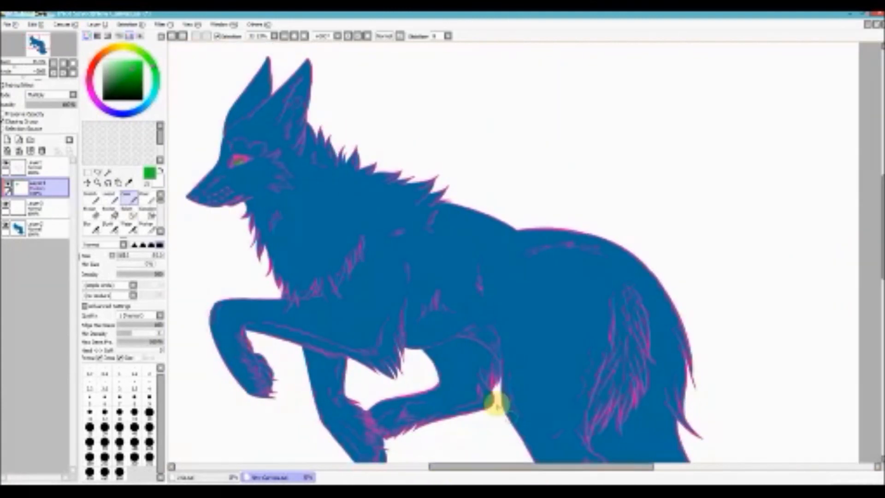
{"action": "scroll", "coordinate": [498, 402], "scroll_direction": "down", "scroll_amount": 2}
{"action": "left_click_drag", "start_coordinate": [877, 158], "coordinate": [875, 191]}
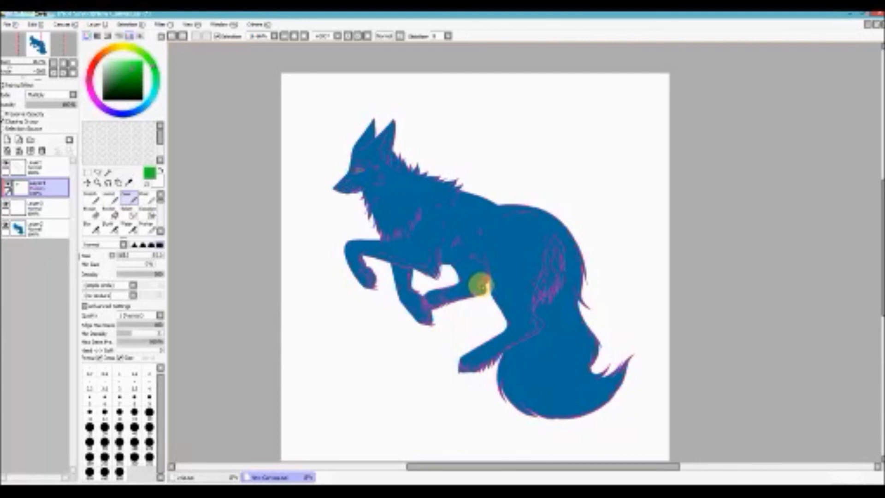
{"action": "left_click", "coordinate": [114, 482]}
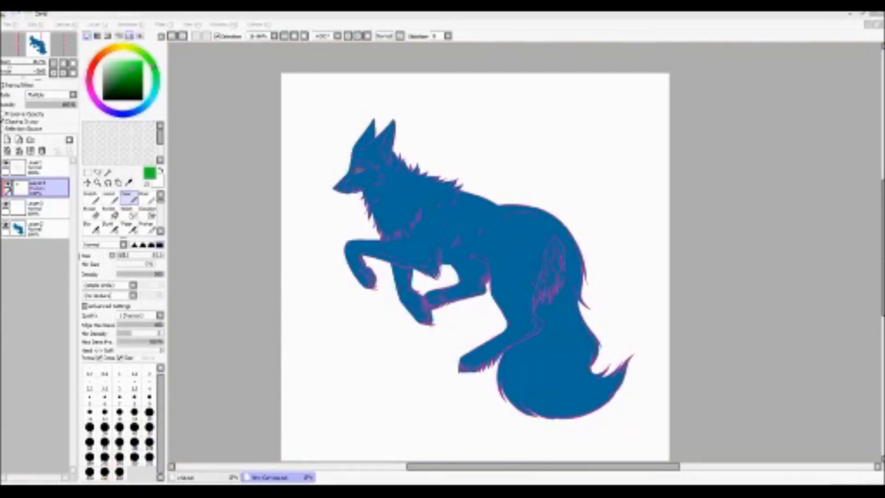